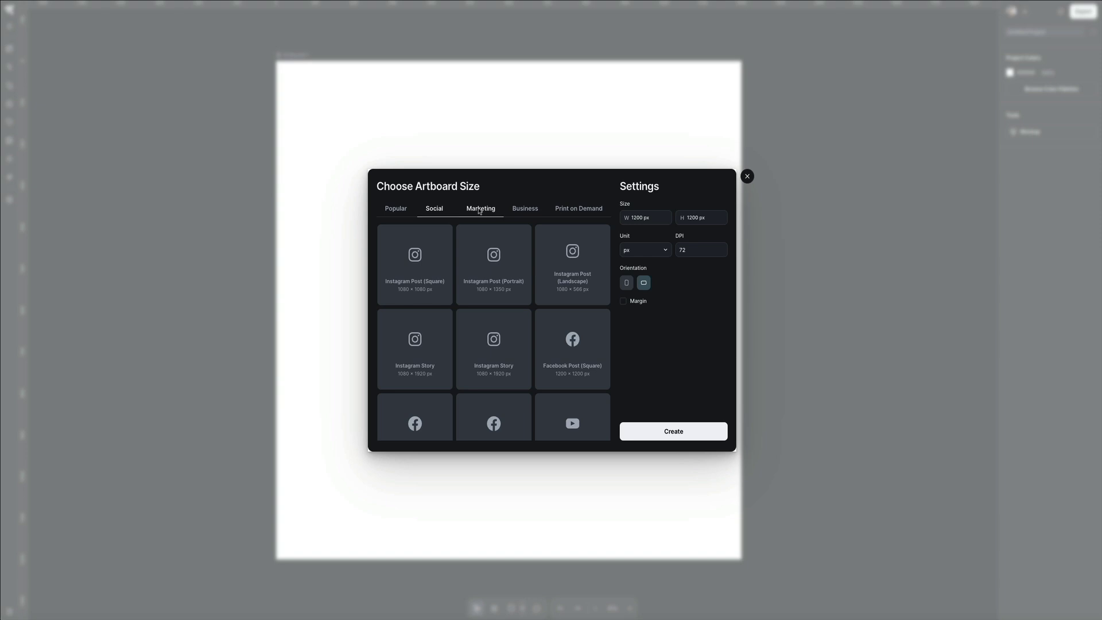
{"action": "left_click", "coordinate": [480, 210]}
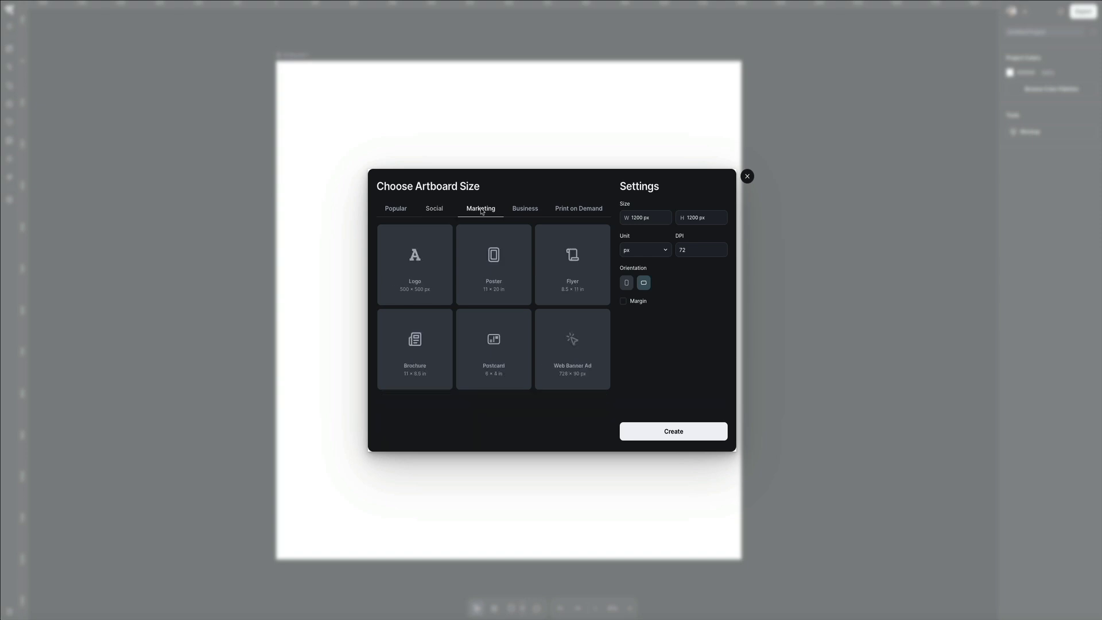
{"action": "left_click", "coordinate": [527, 209]}
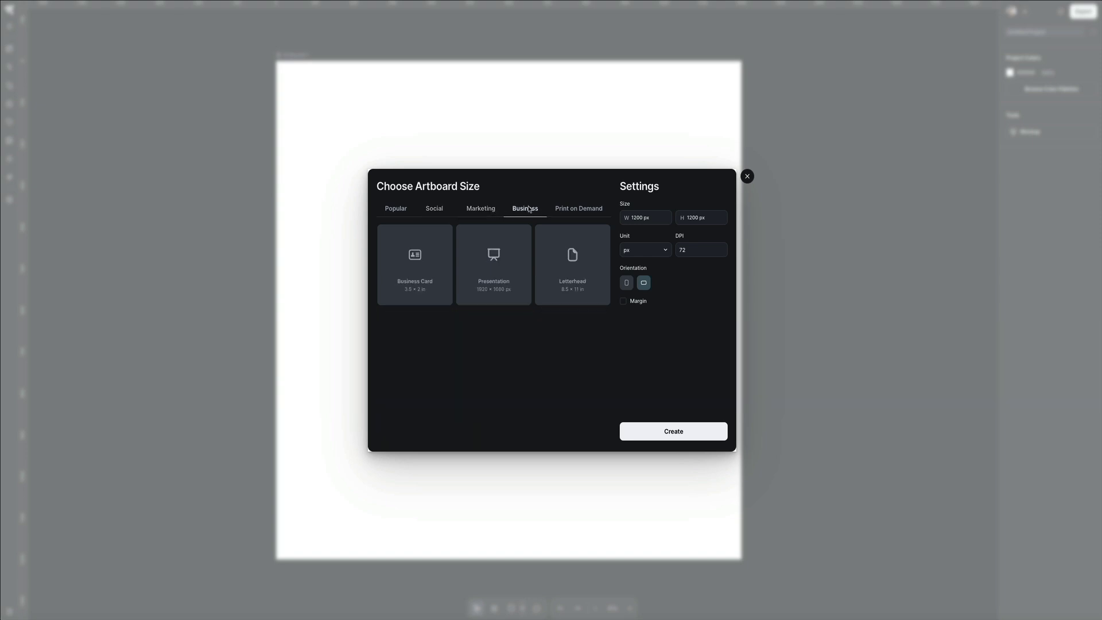
{"action": "left_click", "coordinate": [579, 210]}
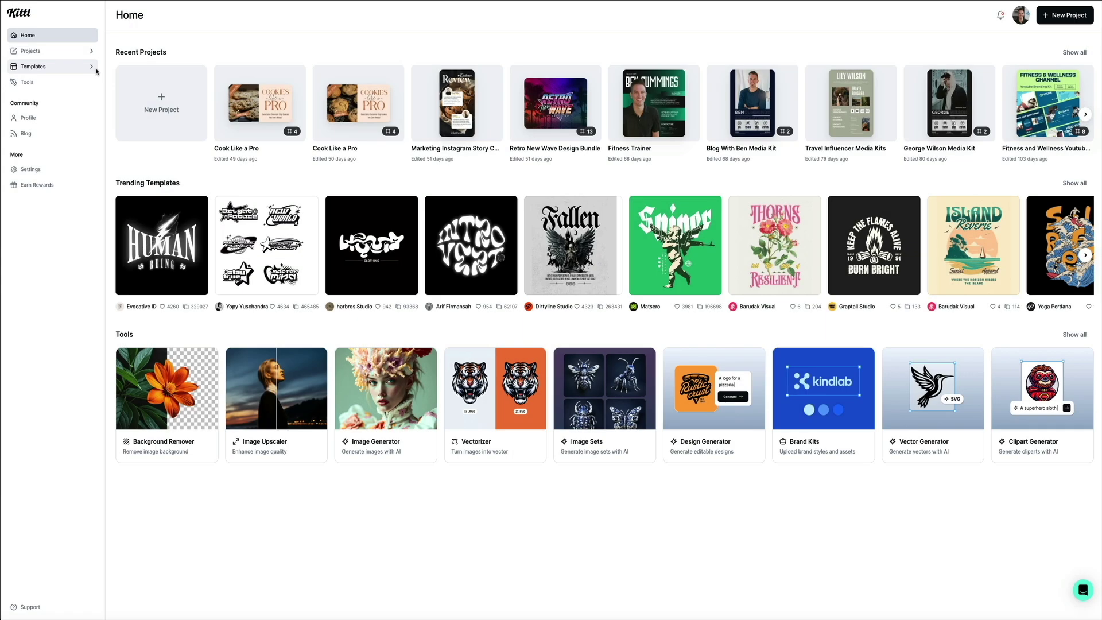
- Open the Templates gallery and scroll the trending designs down to the Cosmic Flow design
{"action": "left_click", "coordinate": [97, 68]}
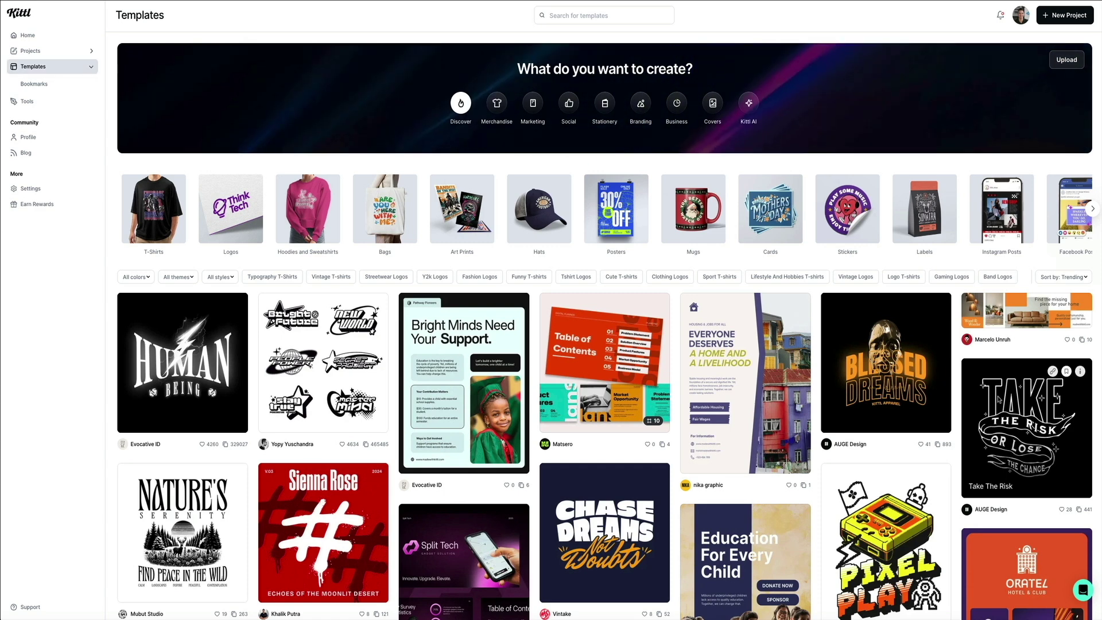
{"action": "scroll", "coordinate": [952, 405], "scroll_direction": "down", "scroll_amount": 2}
{"action": "scroll", "coordinate": [951, 405], "scroll_direction": "down", "scroll_amount": 5}
{"action": "scroll", "coordinate": [951, 402], "scroll_direction": "down", "scroll_amount": 6}
{"action": "scroll", "coordinate": [950, 400], "scroll_direction": "down", "scroll_amount": 3}
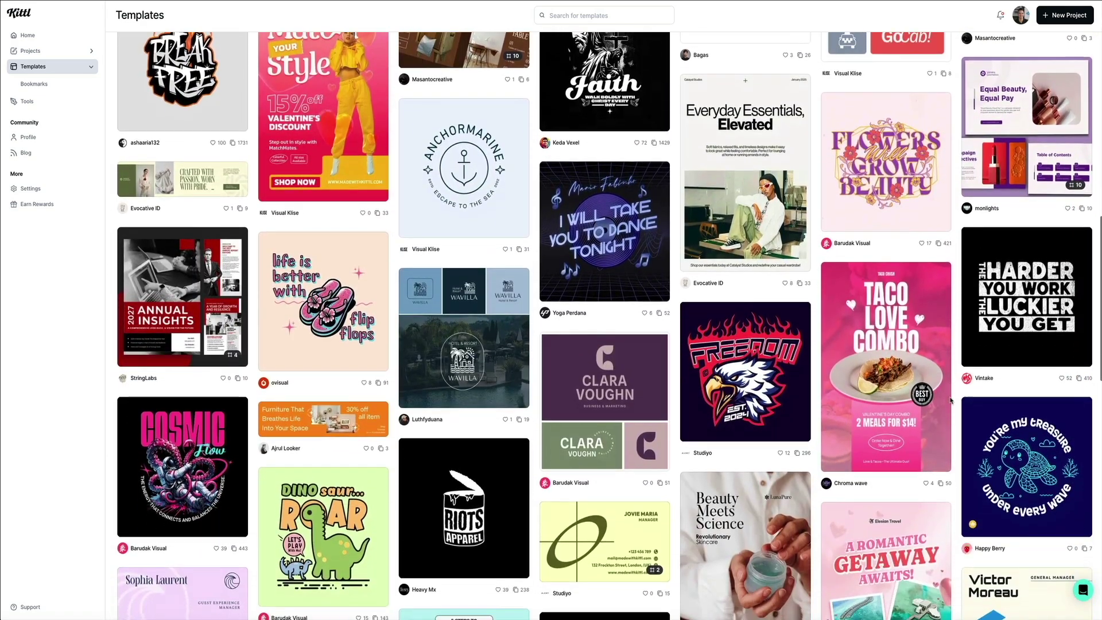
{"action": "scroll", "coordinate": [950, 400], "scroll_direction": "down", "scroll_amount": 1}
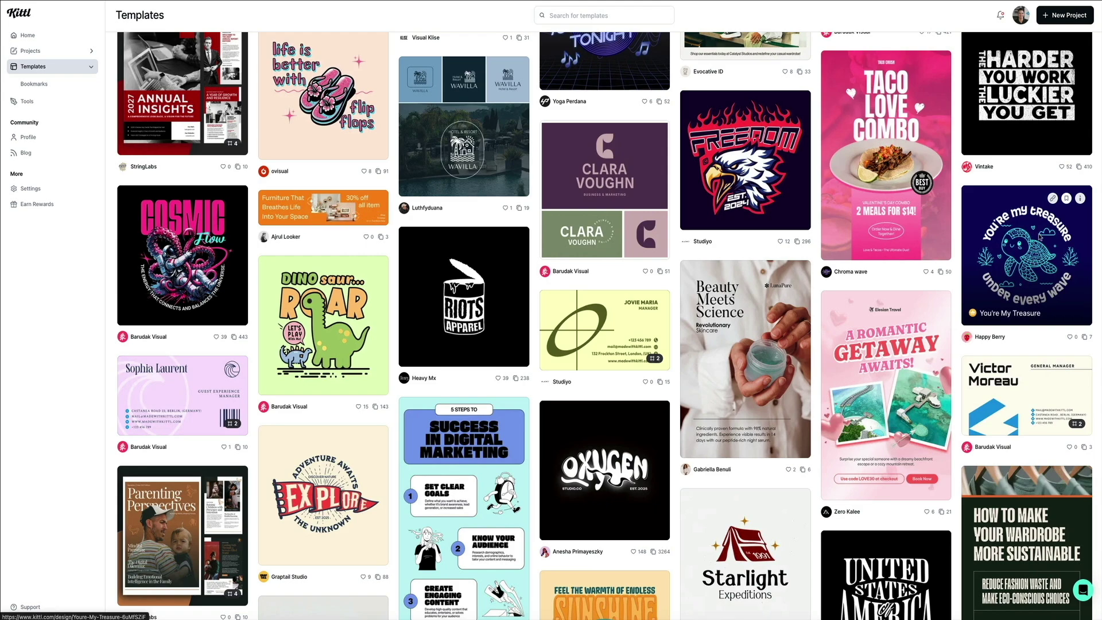
- Bookmark the You're My Treasure template and bring up the Cosmic Flow template preview
{"action": "mouse_move", "coordinate": [1026, 195]}
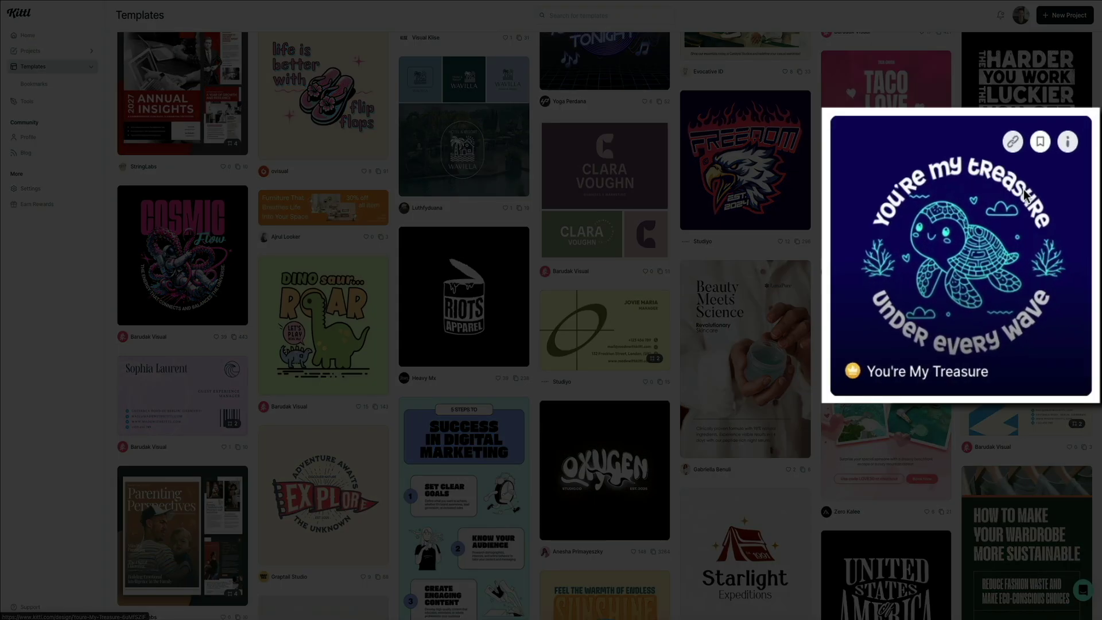
{"action": "left_click", "coordinate": [1040, 142]}
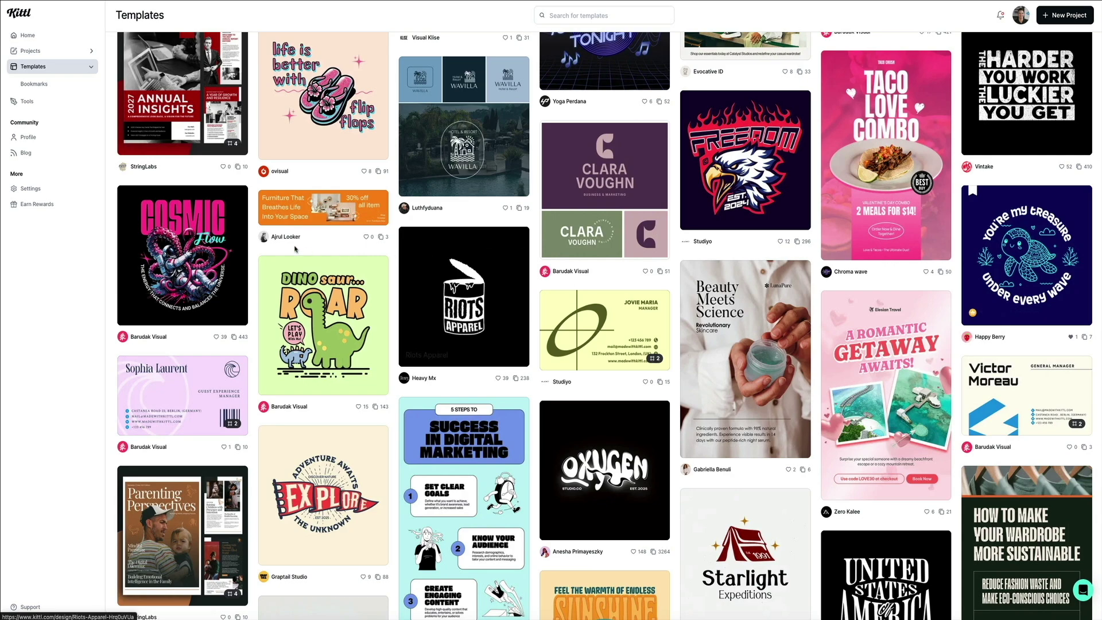
{"action": "mouse_move", "coordinate": [239, 203]}
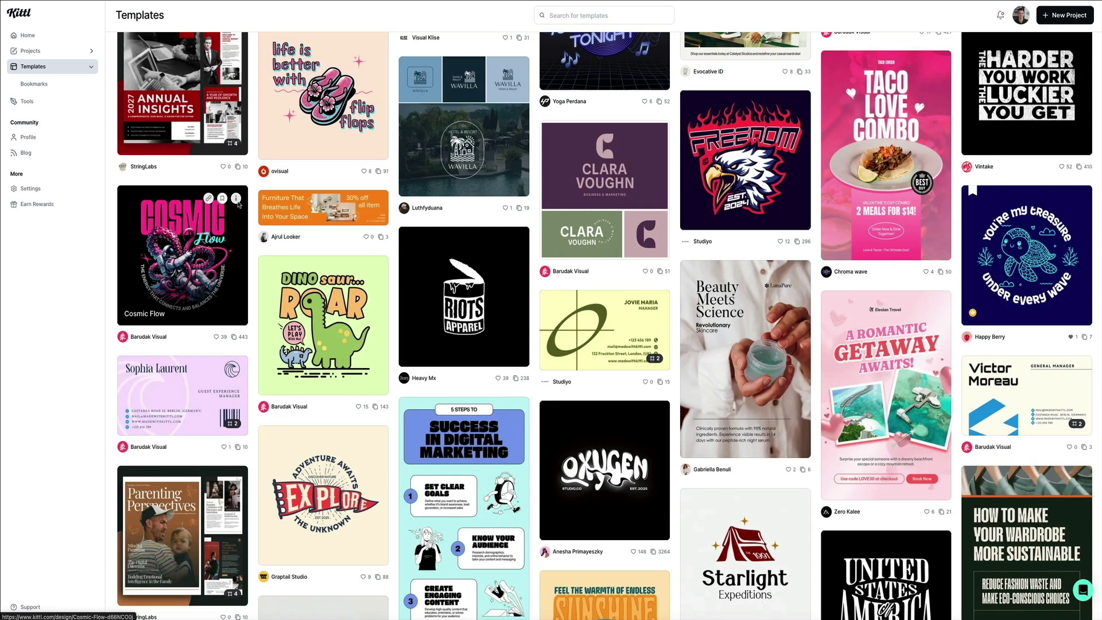
- Open Cosmic Flow as an editable design with colors 000000, FF3192 and 3CF0E9
{"action": "left_click", "coordinate": [235, 198]}
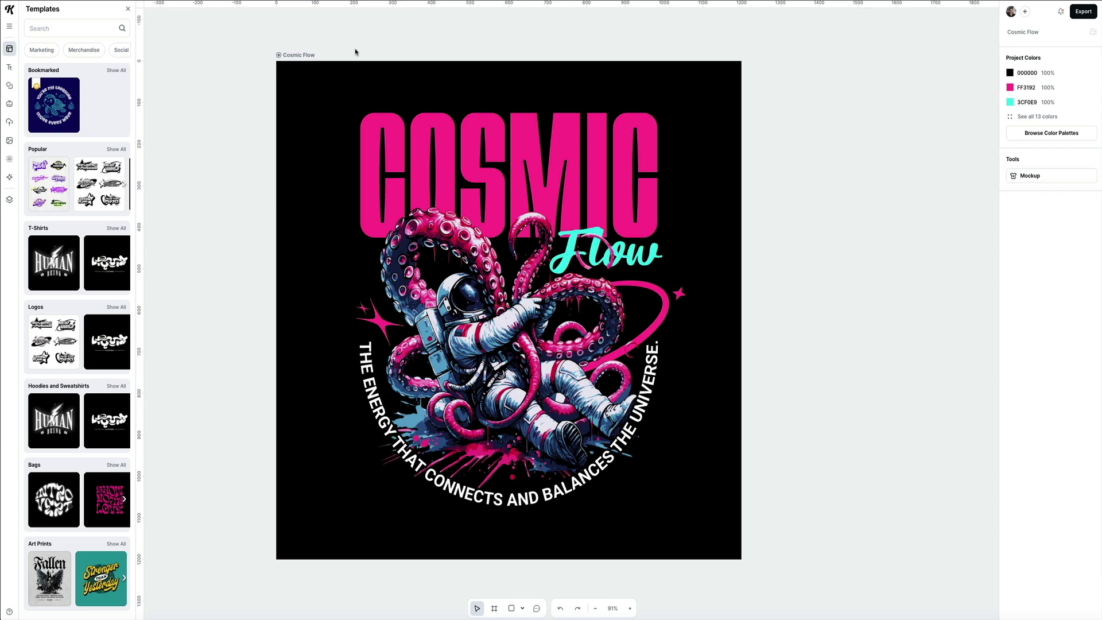
- Select the Cosmic Flow artboard by its label and drag it to a new canvas position
{"action": "left_click", "coordinate": [305, 55]}
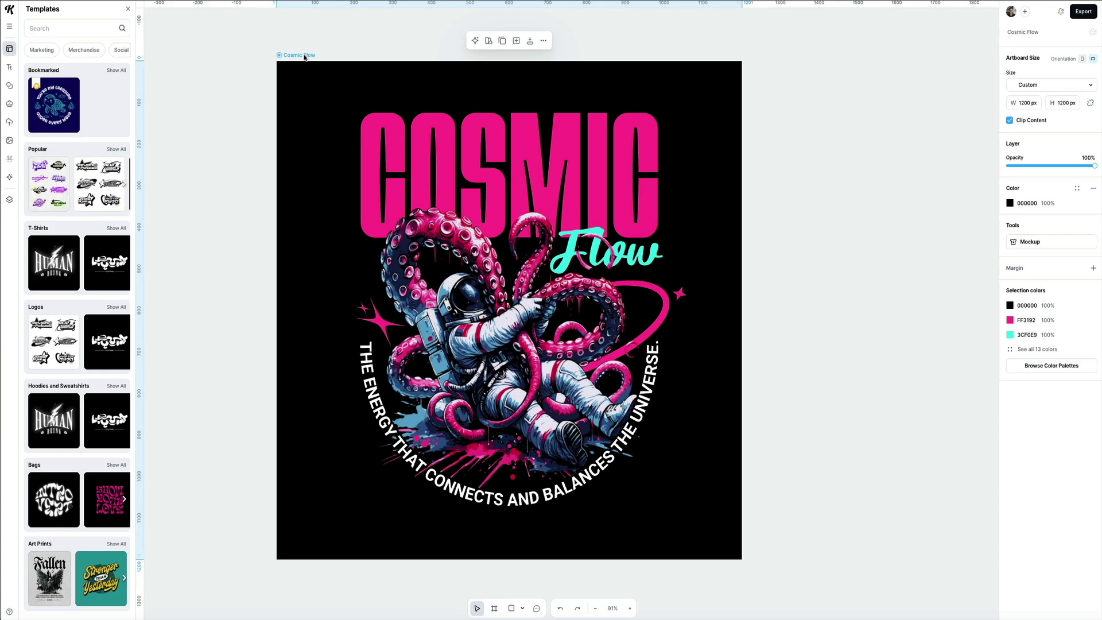
{"action": "left_click_drag", "start_coordinate": [311, 54], "coordinate": [227, 47]}
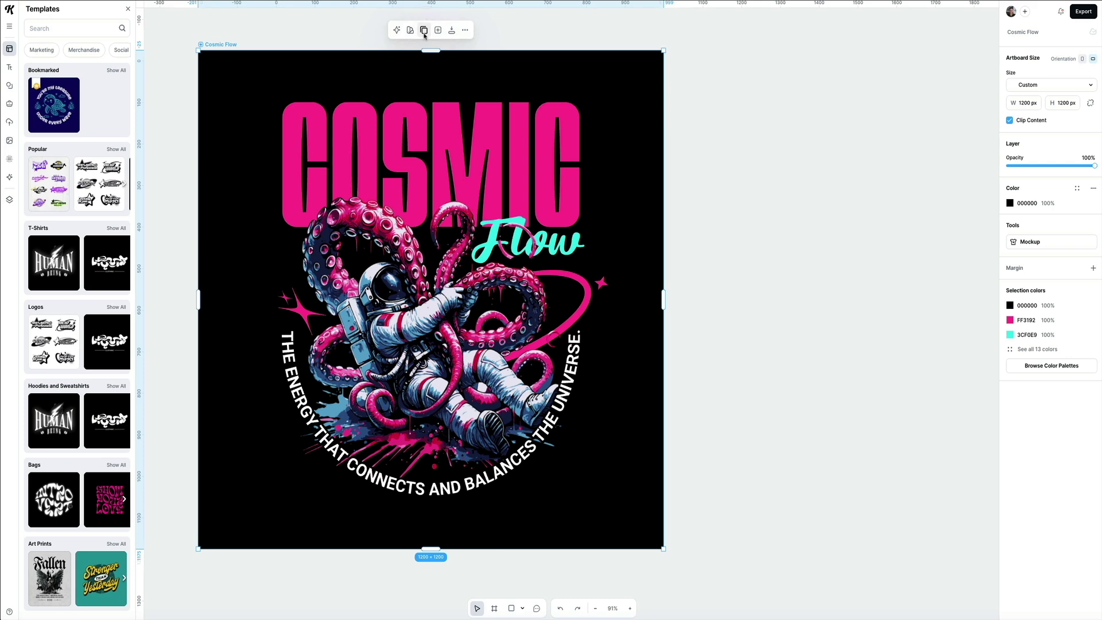
- Duplicate the Cosmic Flow artboard into a 1200 × 1200 px copy named Cosmic Flow 1
{"action": "left_click", "coordinate": [423, 30]}
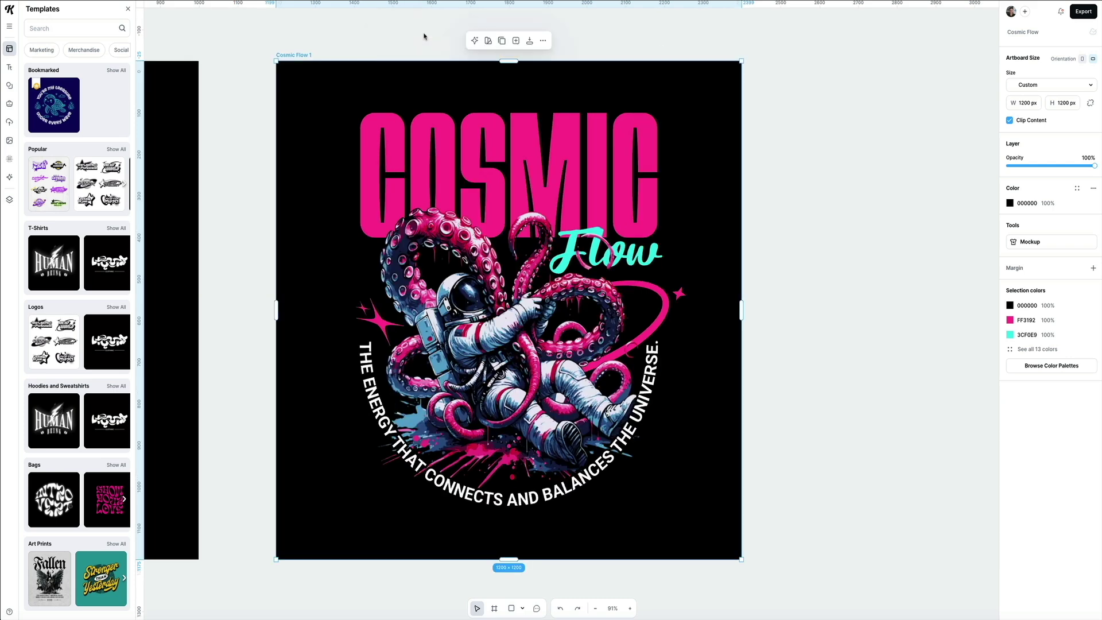
{"action": "scroll", "coordinate": [424, 36], "scroll_direction": "left", "scroll_amount": 5}
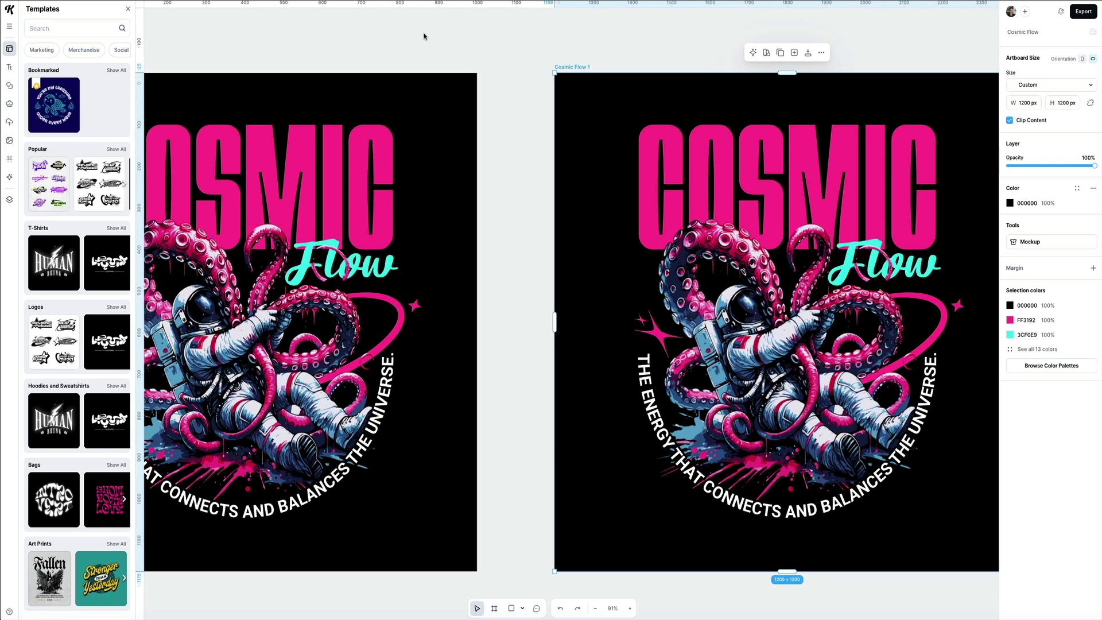
{"action": "scroll", "coordinate": [423, 36], "scroll_direction": "left", "scroll_amount": 3}
{"action": "scroll", "coordinate": [424, 36], "scroll_direction": "down", "scroll_amount": 1}
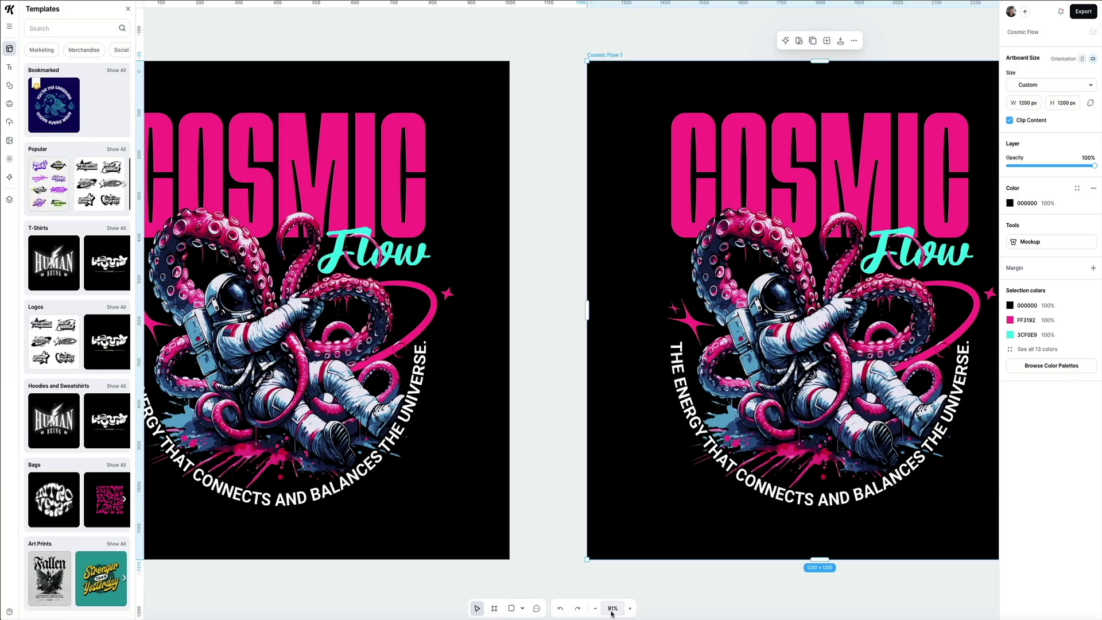
- Fit both artboards into view, then zoom to fit the Cosmic Flow 1 artboard
{"action": "left_click", "coordinate": [612, 606]}
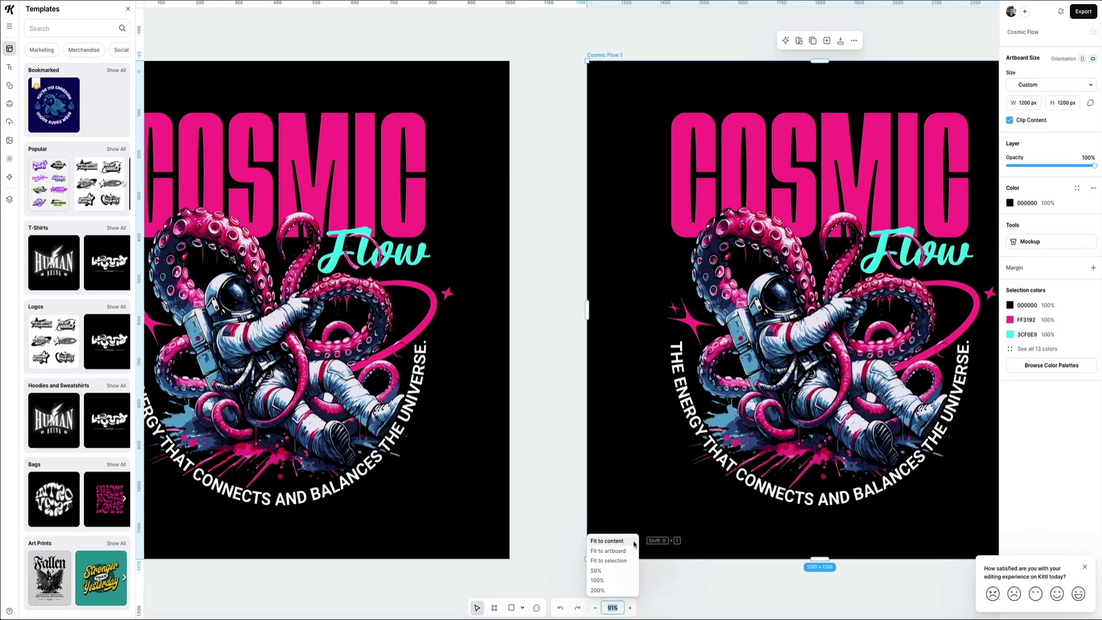
{"action": "left_click", "coordinate": [634, 543]}
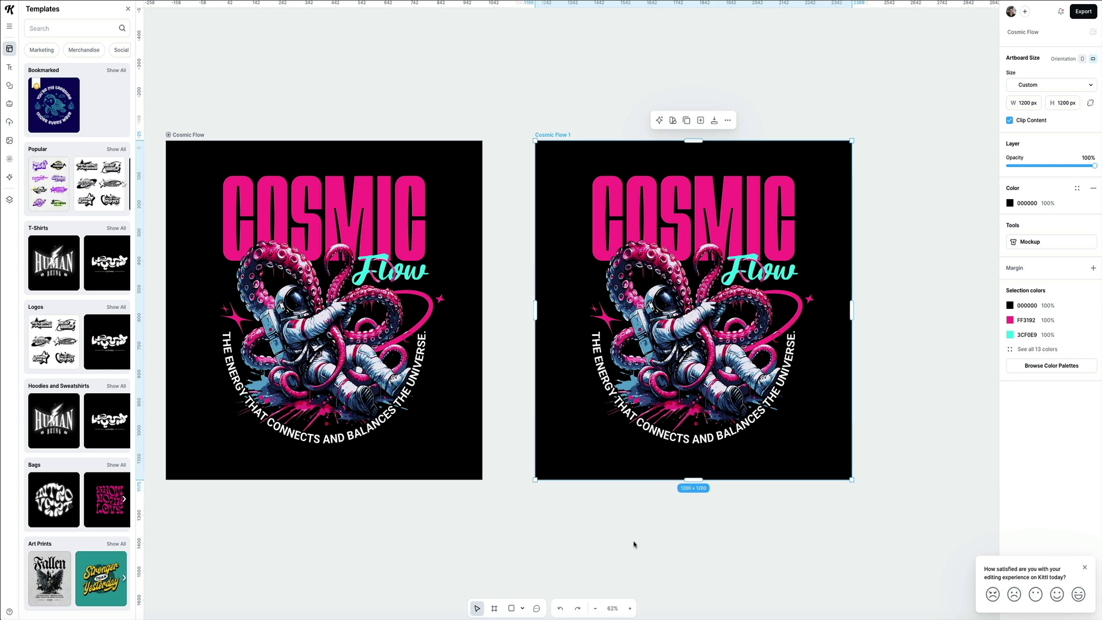
{"action": "left_click", "coordinate": [612, 607]}
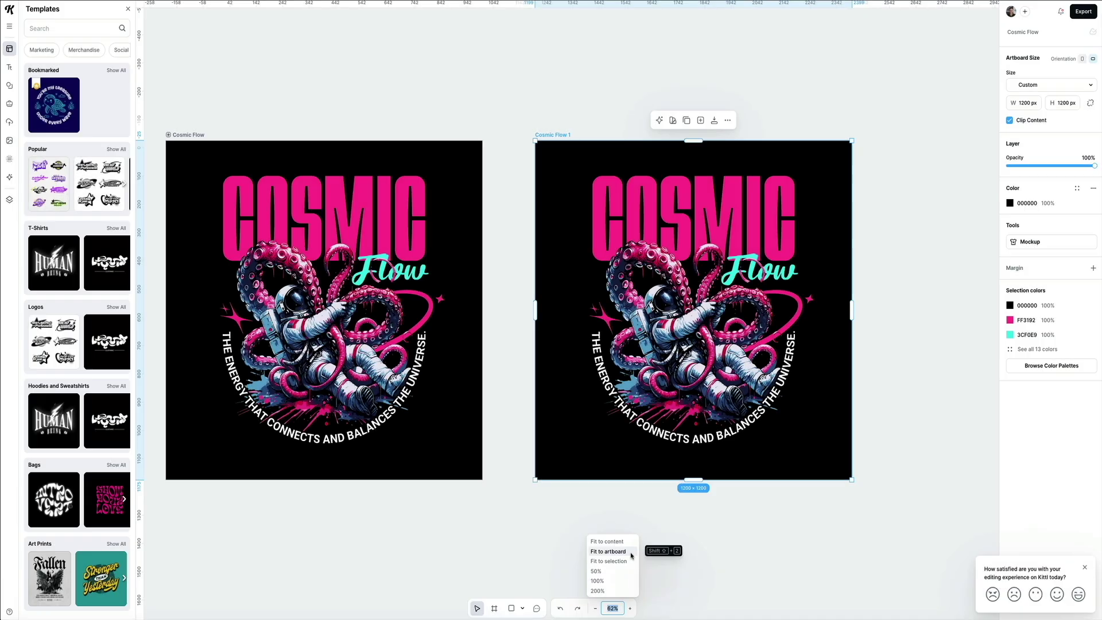
{"action": "left_click", "coordinate": [629, 553]}
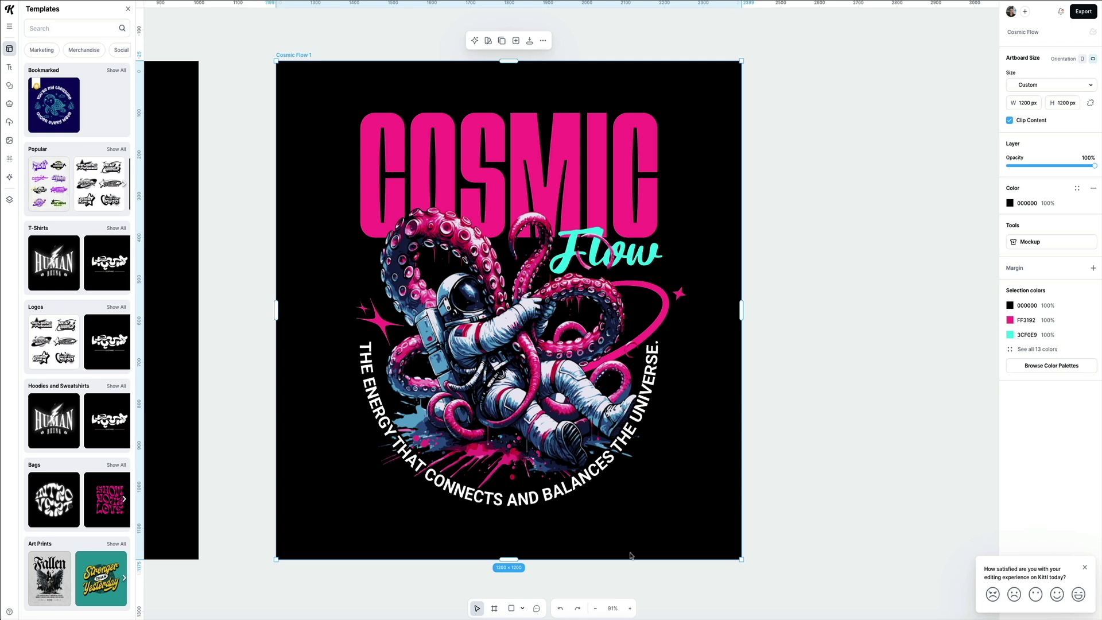
- Zoom to fit the selected astronaut illustration, then zoom out to fit both artboards
{"action": "left_click", "coordinate": [565, 417]}
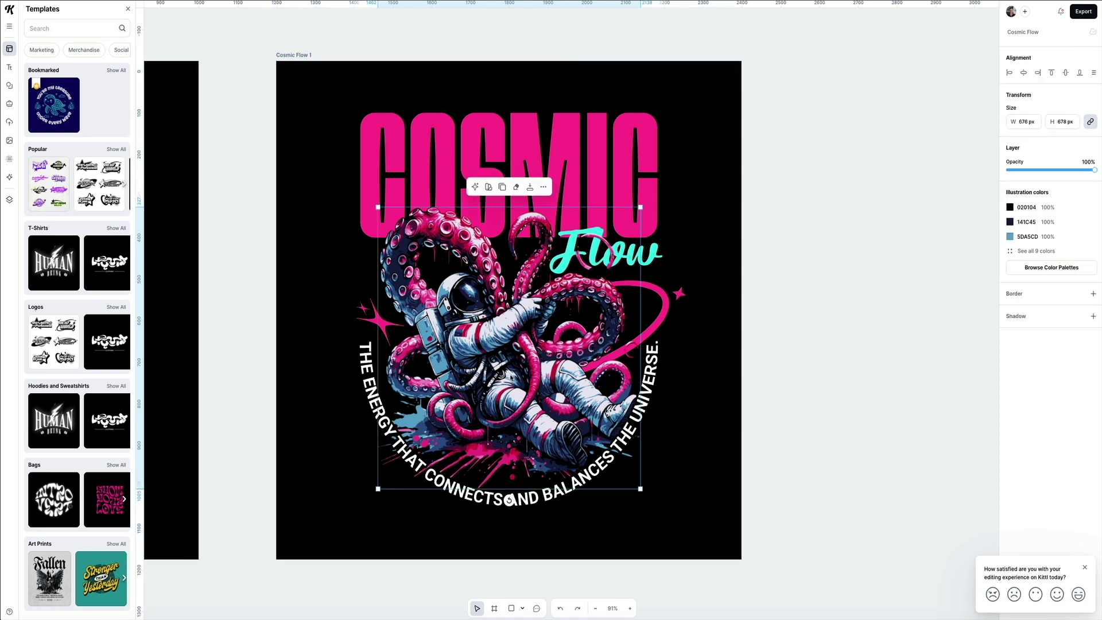
{"action": "left_click", "coordinate": [612, 608]}
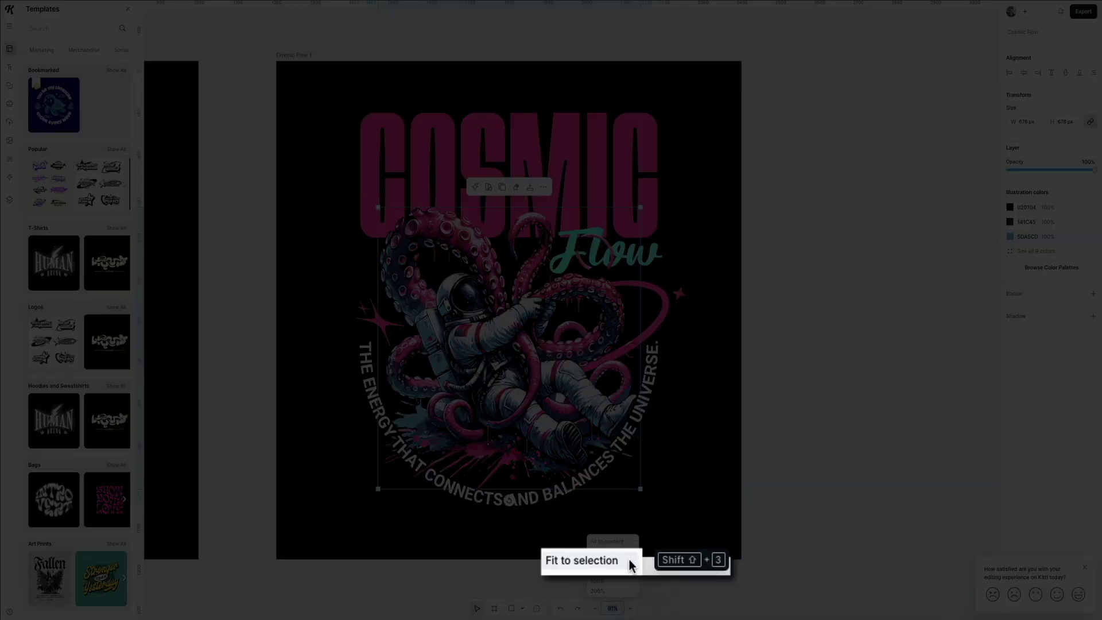
{"action": "left_click", "coordinate": [631, 565]}
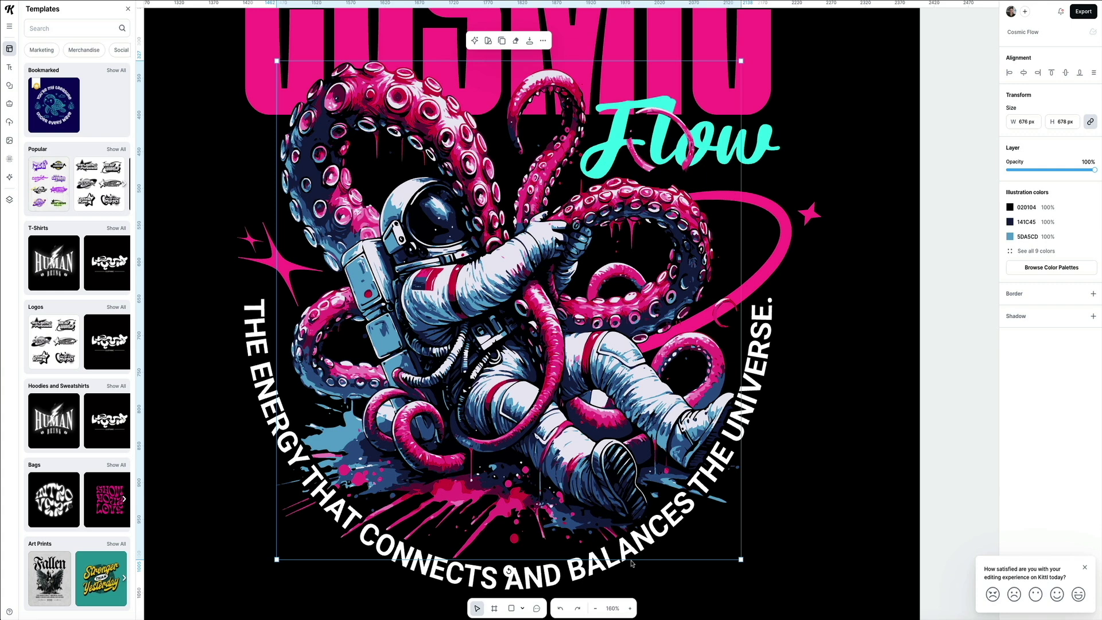
{"action": "left_click", "coordinate": [612, 608]}
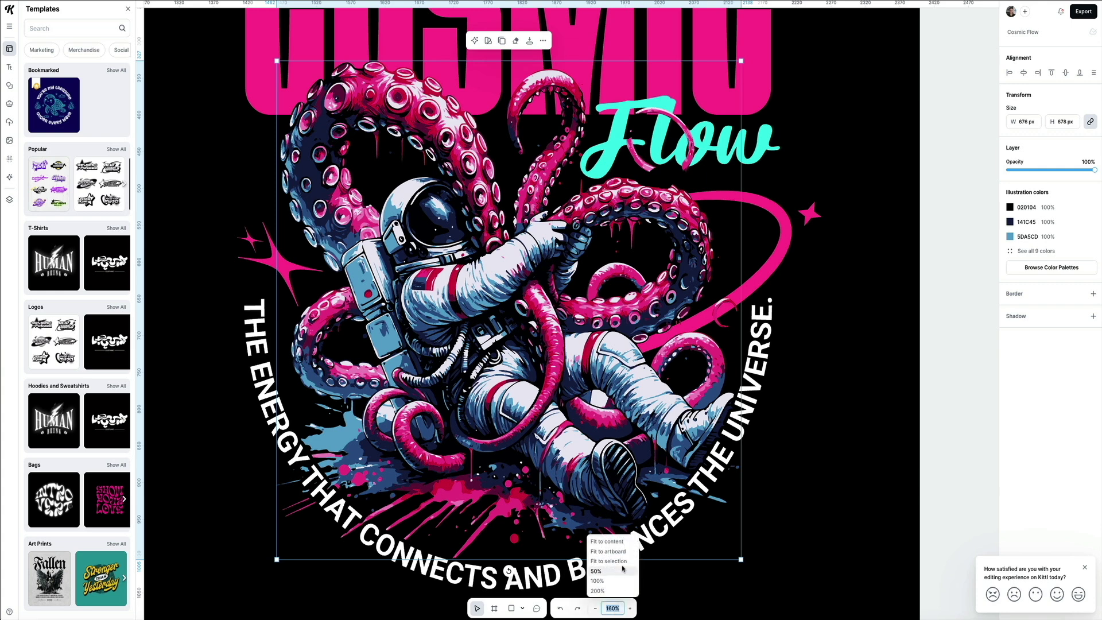
{"action": "left_click", "coordinate": [624, 541]}
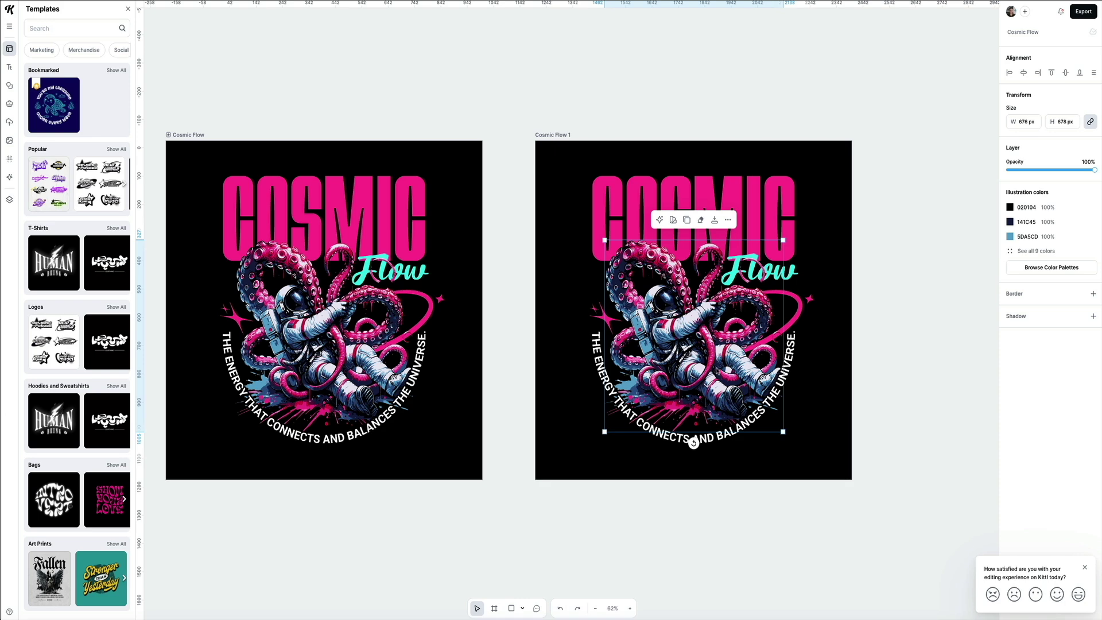
- Undo moving the astronaut illustration off Cosmic Flow 1 and close the satisfaction survey
{"action": "left_click_drag", "start_coordinate": [717, 370], "coordinate": [400, 277]}
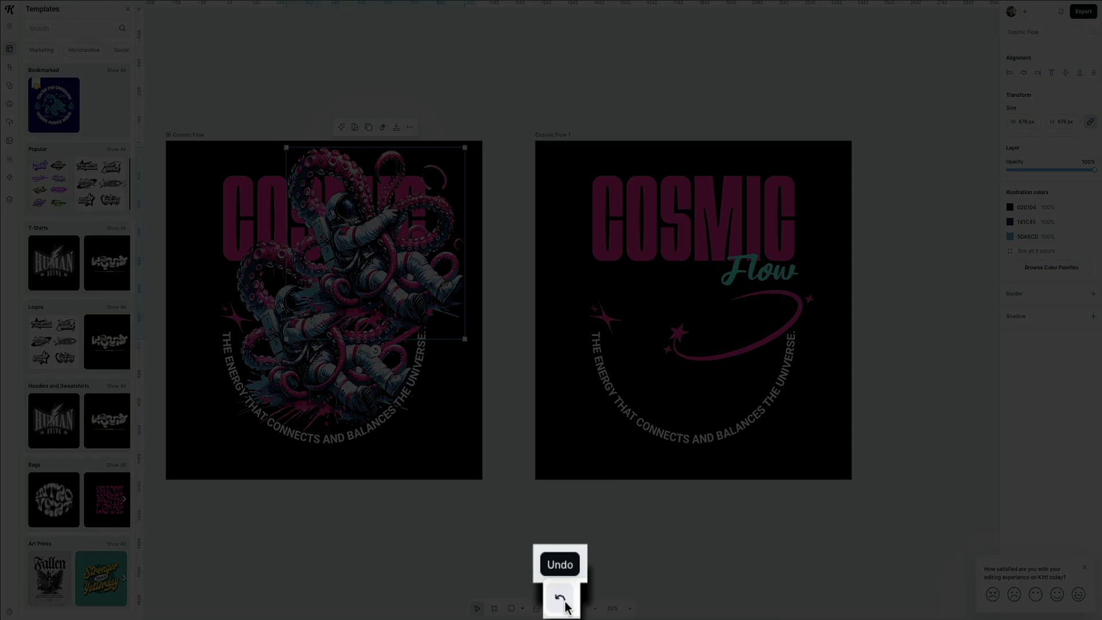
{"action": "left_click", "coordinate": [561, 599]}
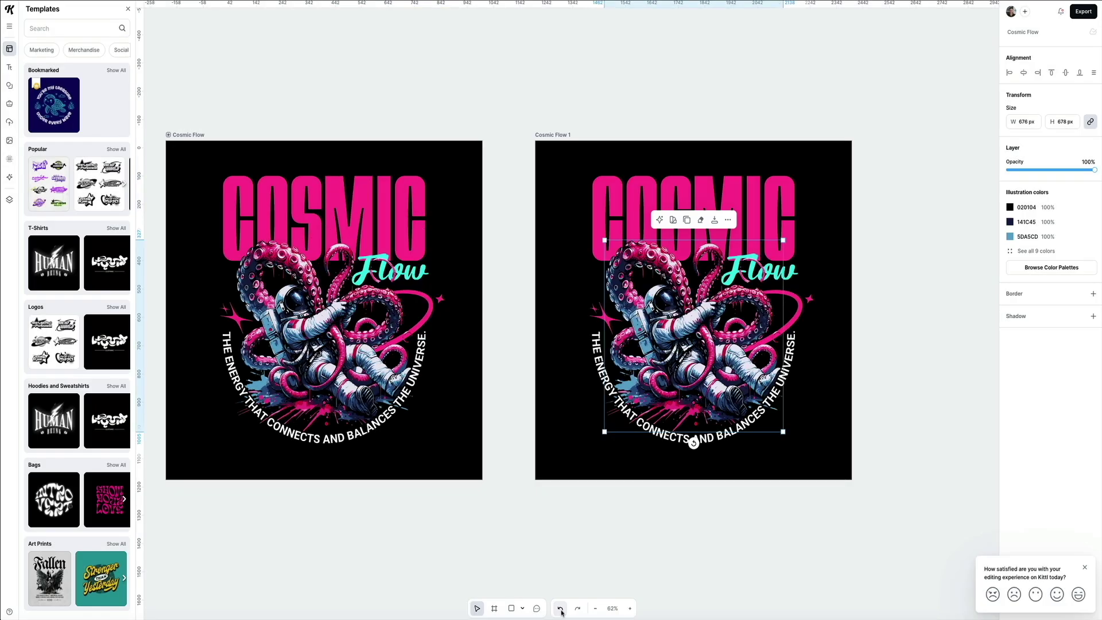
{"action": "left_click", "coordinate": [1084, 567]}
{"action": "key", "text": "Escape"}
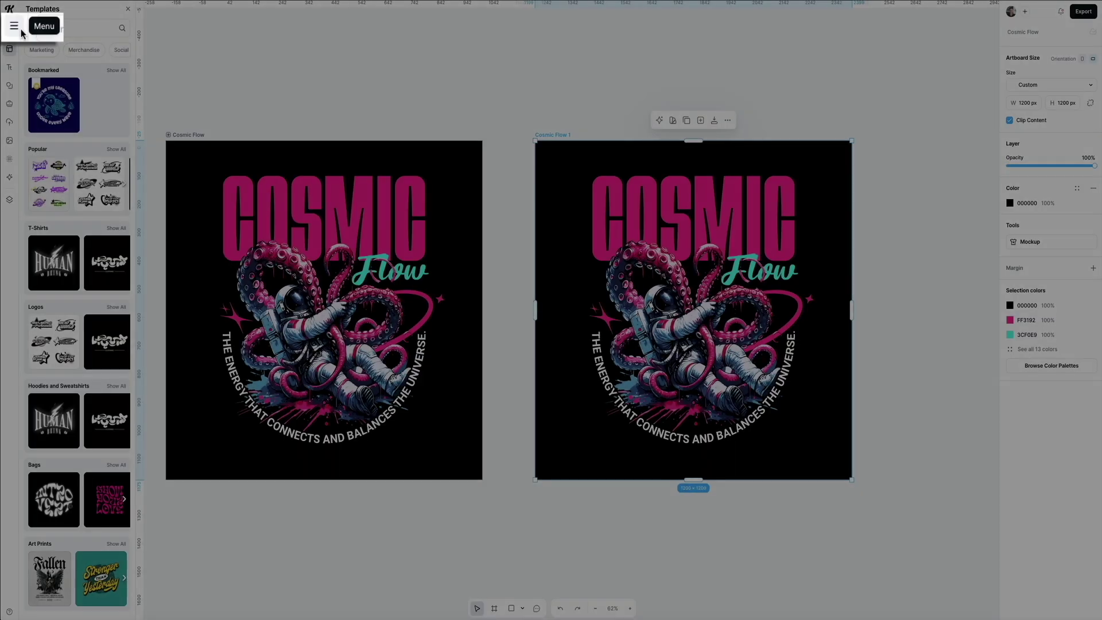
- Check the main menu's View options, then drag a horizontal guide near the artboard tops
{"action": "left_click", "coordinate": [13, 29]}
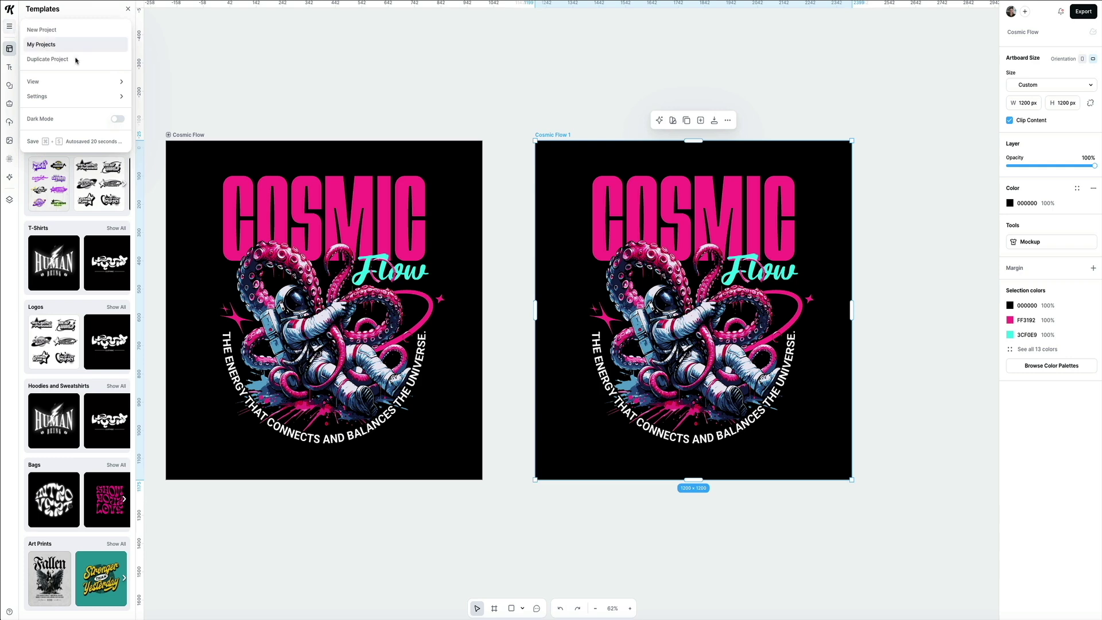
{"action": "mouse_move", "coordinate": [106, 81]}
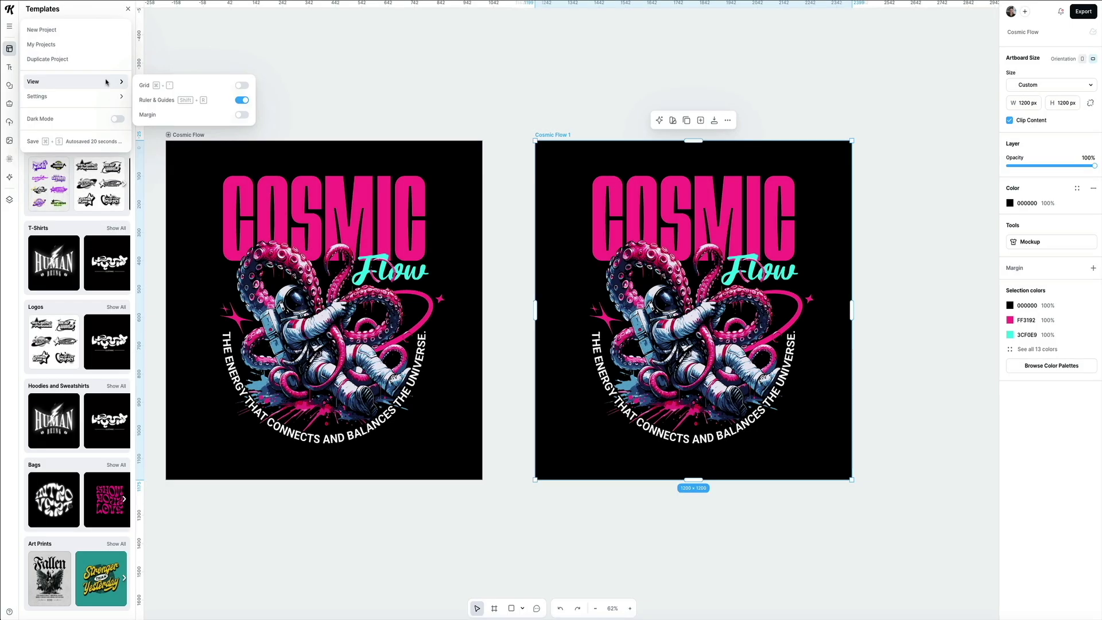
{"action": "left_click", "coordinate": [430, 67]}
{"action": "left_click", "coordinate": [558, 136]}
{"action": "left_click_drag", "start_coordinate": [569, 6], "coordinate": [578, 177]}
- Add two vertical guides over Cosmic Flow 1 and reposition the vertical and horizontal guides
{"action": "left_click_drag", "start_coordinate": [141, 285], "coordinate": [591, 287]}
{"action": "left_click_drag", "start_coordinate": [144, 315], "coordinate": [794, 310]}
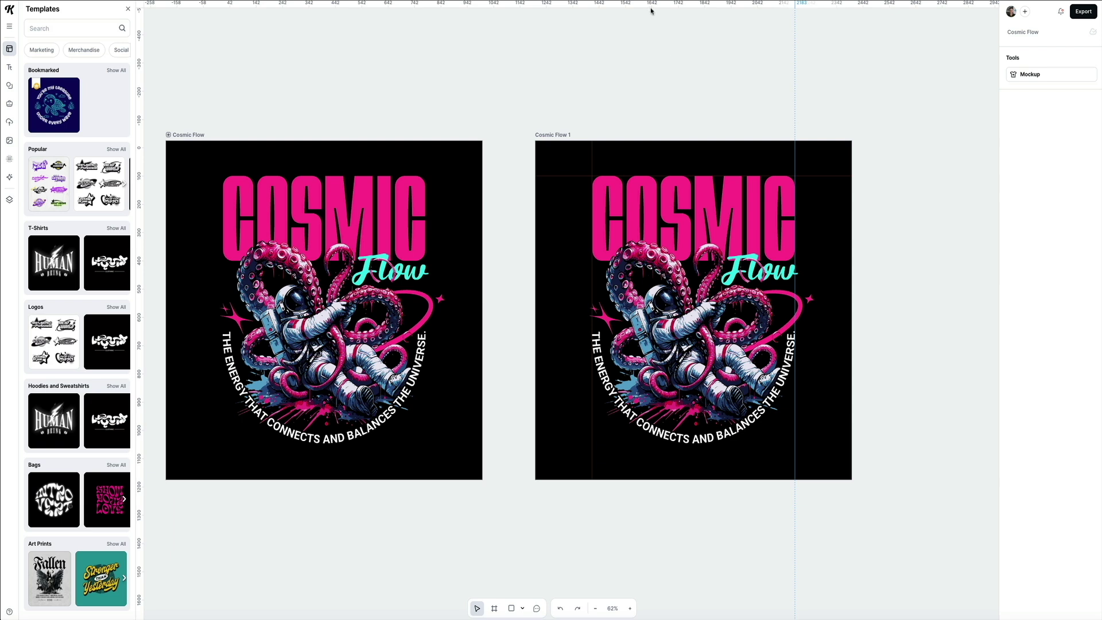
{"action": "left_click_drag", "start_coordinate": [651, 10], "coordinate": [682, 461]}
{"action": "left_click_drag", "start_coordinate": [559, 443], "coordinate": [552, 7]}
- Delete both vertical guides and the horizontal guide so no guides remain
{"action": "left_click", "coordinate": [593, 294]}
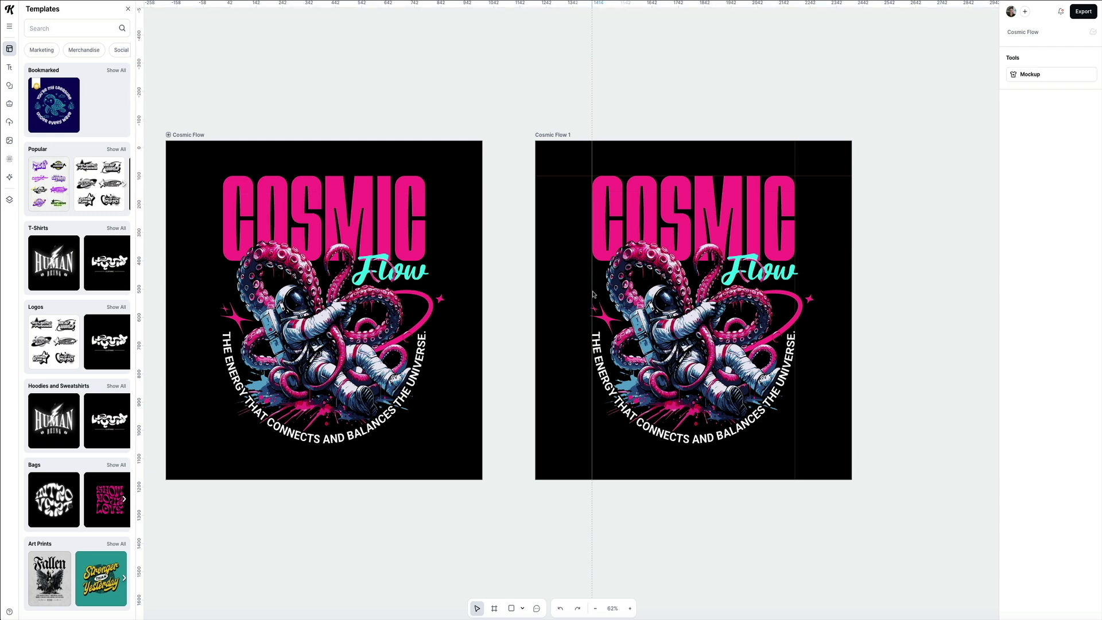
{"action": "key", "text": "Delete"}
{"action": "left_click", "coordinate": [583, 177]}
{"action": "key", "text": "Delete"}
{"action": "left_click", "coordinate": [795, 413]}
{"action": "key", "text": "Delete"}
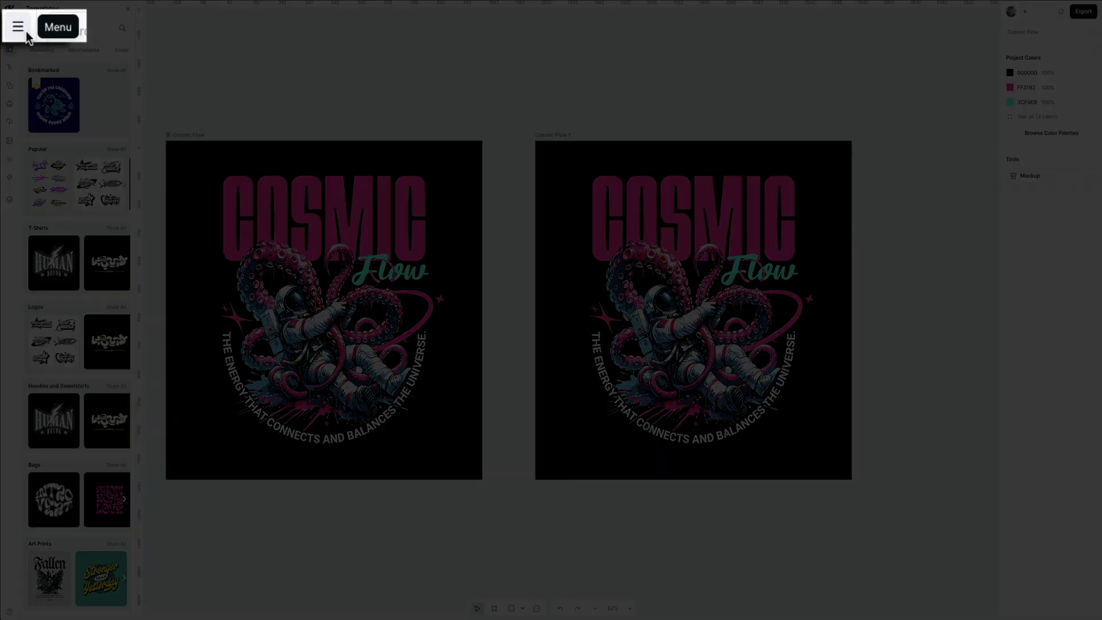
- Turn on the grid from the View menu and shrink its size to 13
{"action": "left_click", "coordinate": [9, 26]}
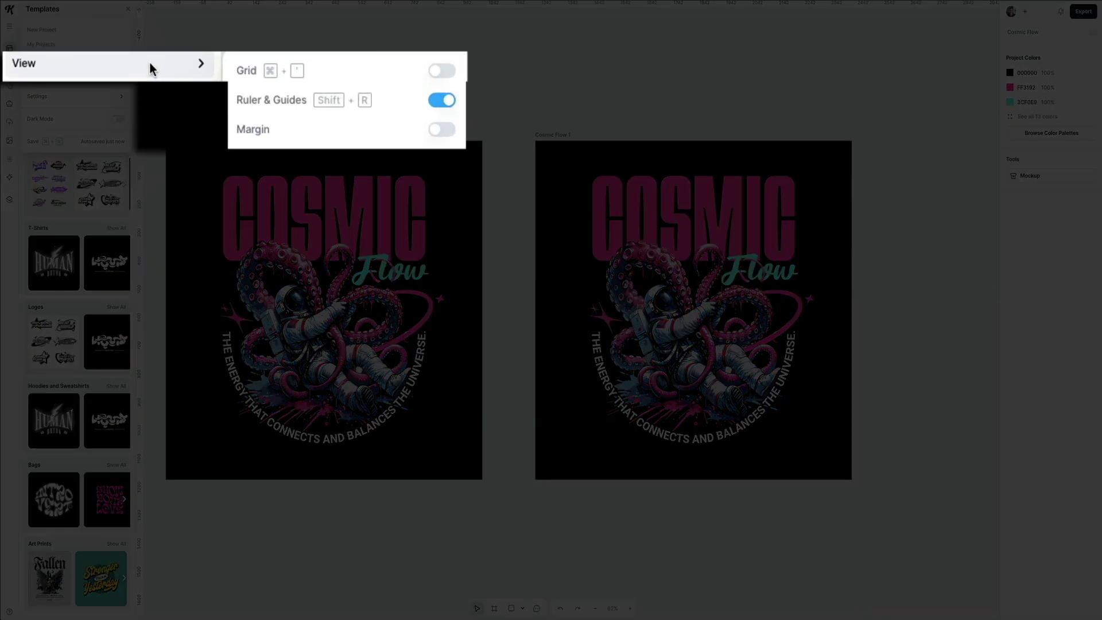
{"action": "left_click", "coordinate": [441, 72]}
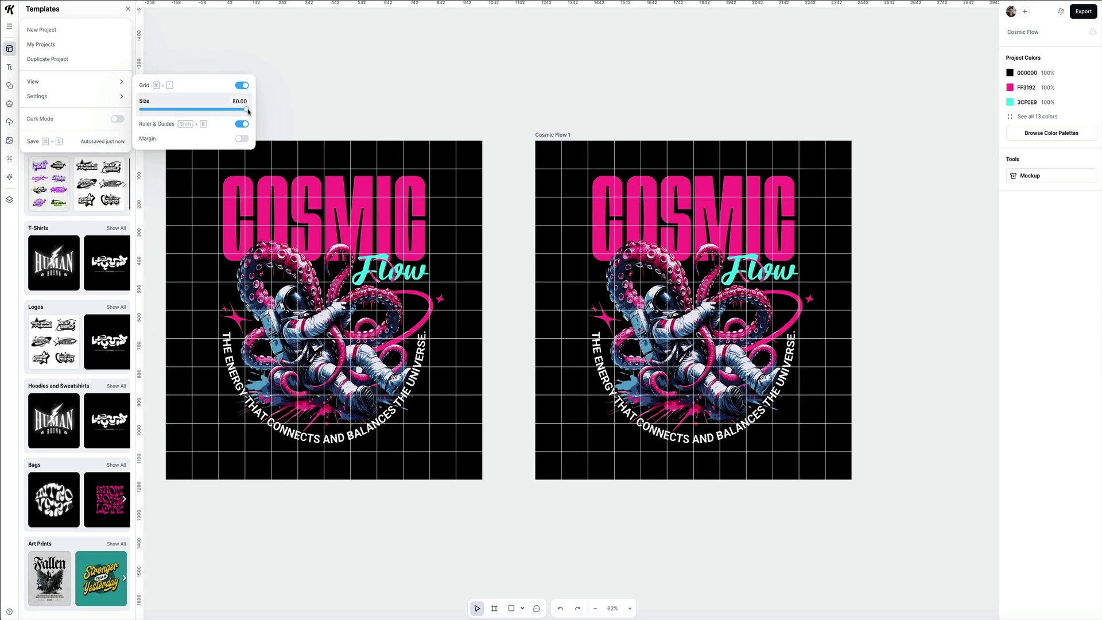
{"action": "mouse_move", "coordinate": [248, 111]}
{"action": "left_mouse_down"}
{"action": "mouse_move", "coordinate": [154, 109]}
{"action": "mouse_move", "coordinate": [248, 112]}
{"action": "left_mouse_up"}
- Hide the grid, enable dark mode, drag four guides over the canvas, and select the Cosmic Flow artboard
{"action": "left_click", "coordinate": [241, 85]}
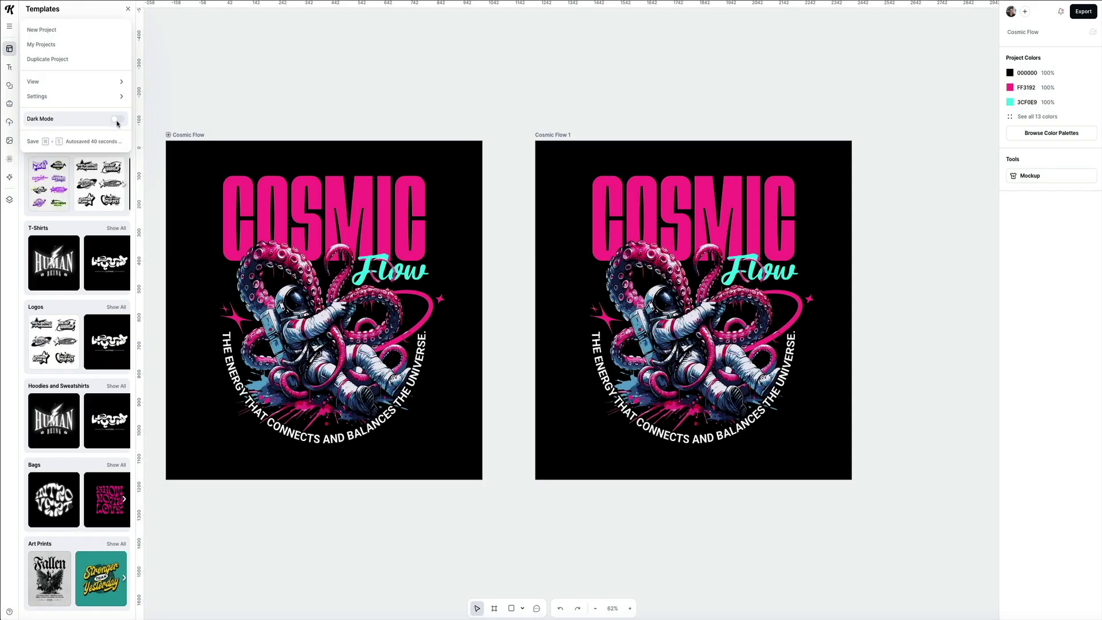
{"action": "left_click", "coordinate": [118, 119]}
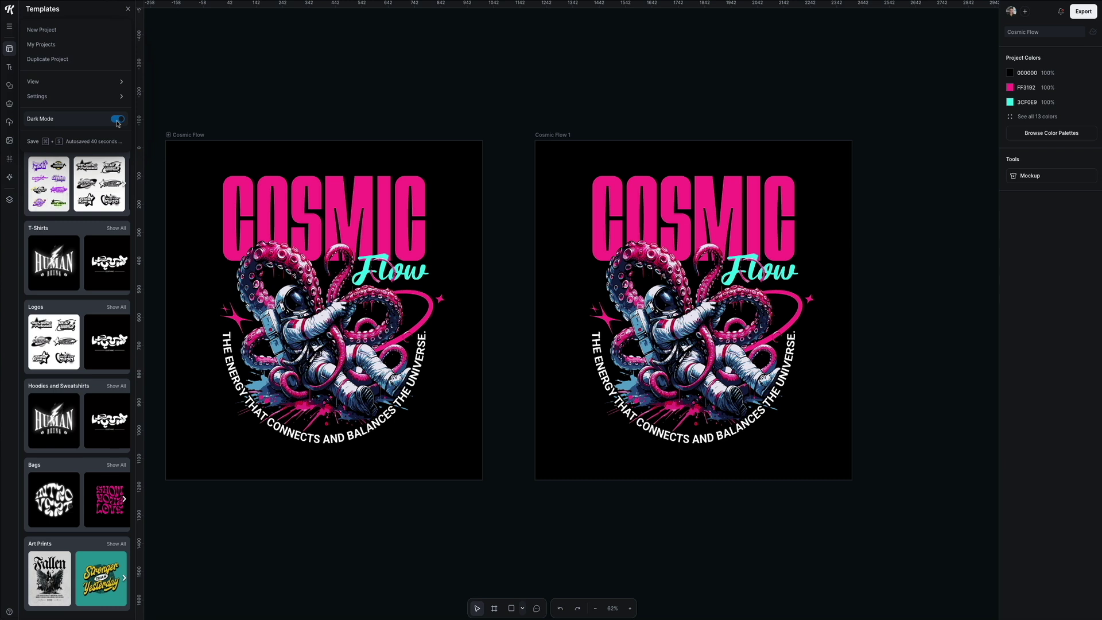
{"action": "left_click_drag", "start_coordinate": [413, 3], "coordinate": [420, 178]}
{"action": "left_click_drag", "start_coordinate": [140, 304], "coordinate": [233, 304]}
{"action": "left_click_drag", "start_coordinate": [337, 11], "coordinate": [342, 443]}
{"action": "left_click_drag", "start_coordinate": [145, 279], "coordinate": [445, 270]}
{"action": "left_click", "coordinate": [414, 198]}
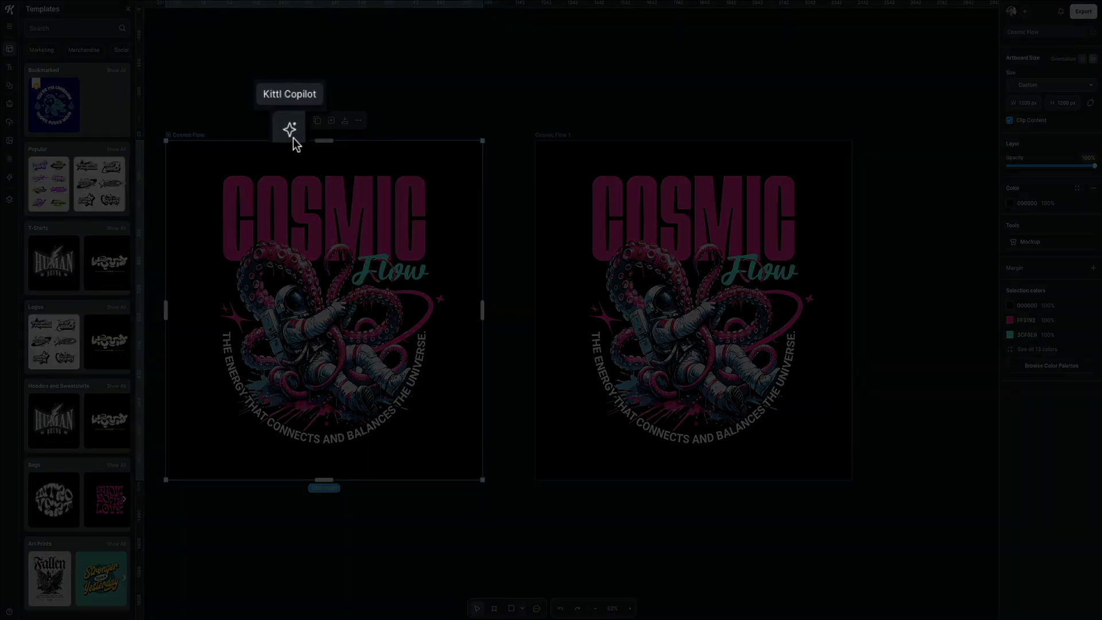
- Open the Kittl Copilot panel for the selected Cosmic Flow artboard
{"action": "left_click", "coordinate": [291, 127]}
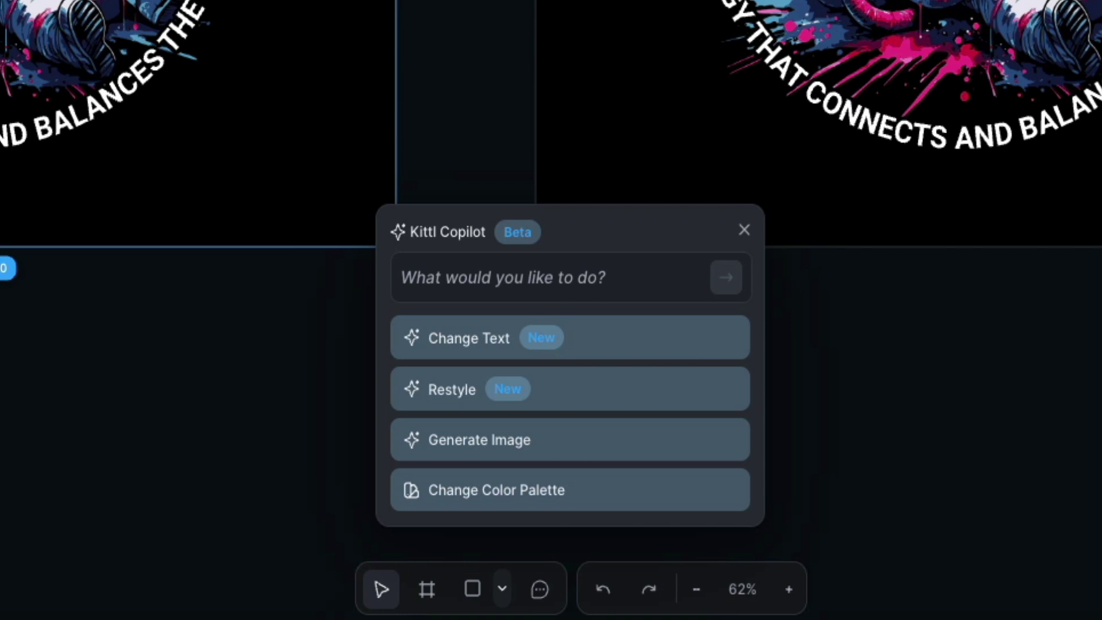
- Choose Restyle in Copilot and enter the prompt 'watercolor style'
{"action": "left_click", "coordinate": [571, 394]}
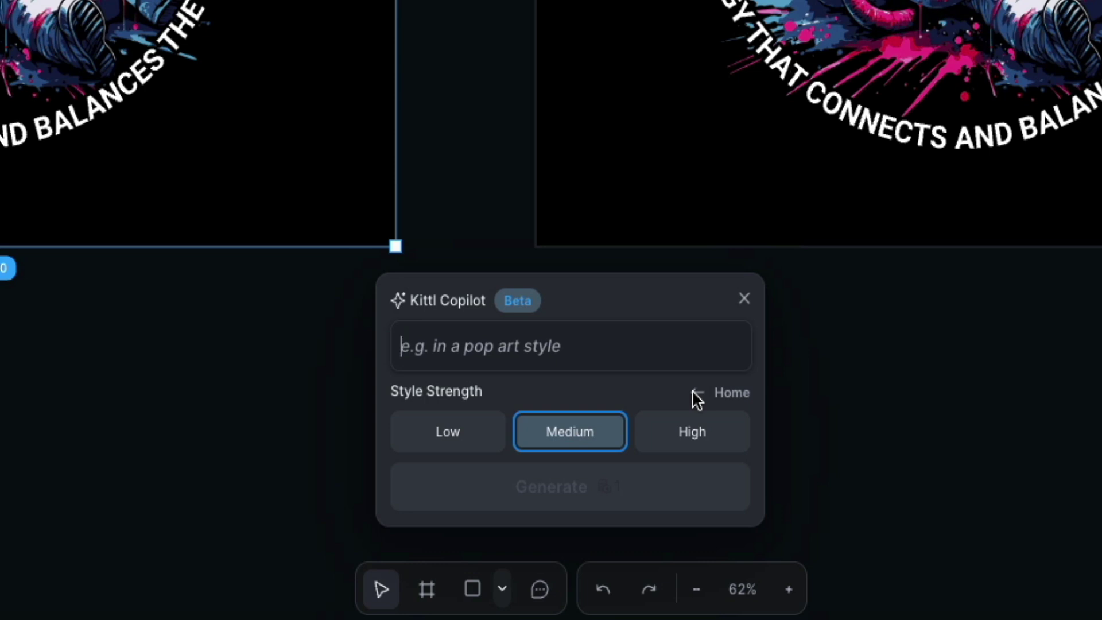
{"action": "type", "text": "wa"}
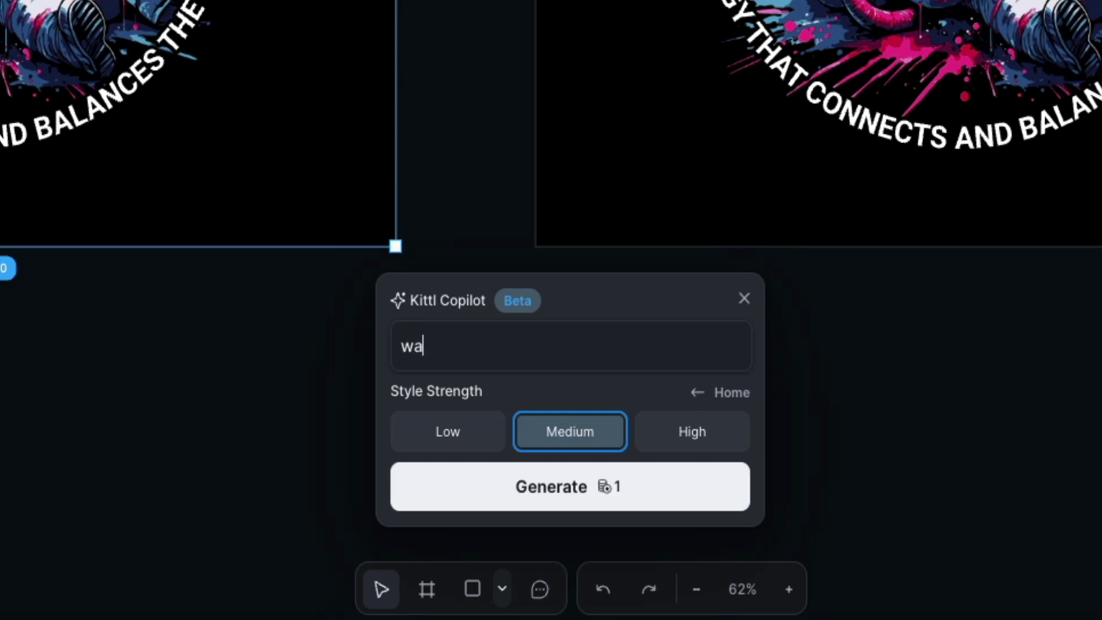
{"action": "type", "text": "tercolor"}
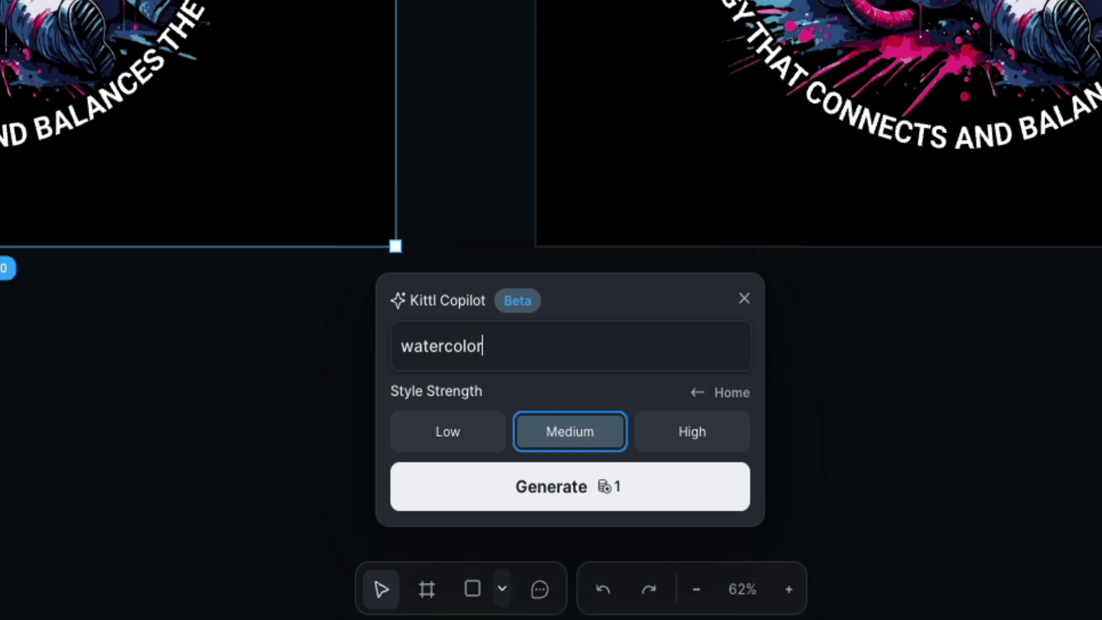
{"action": "type", "text": " style"}
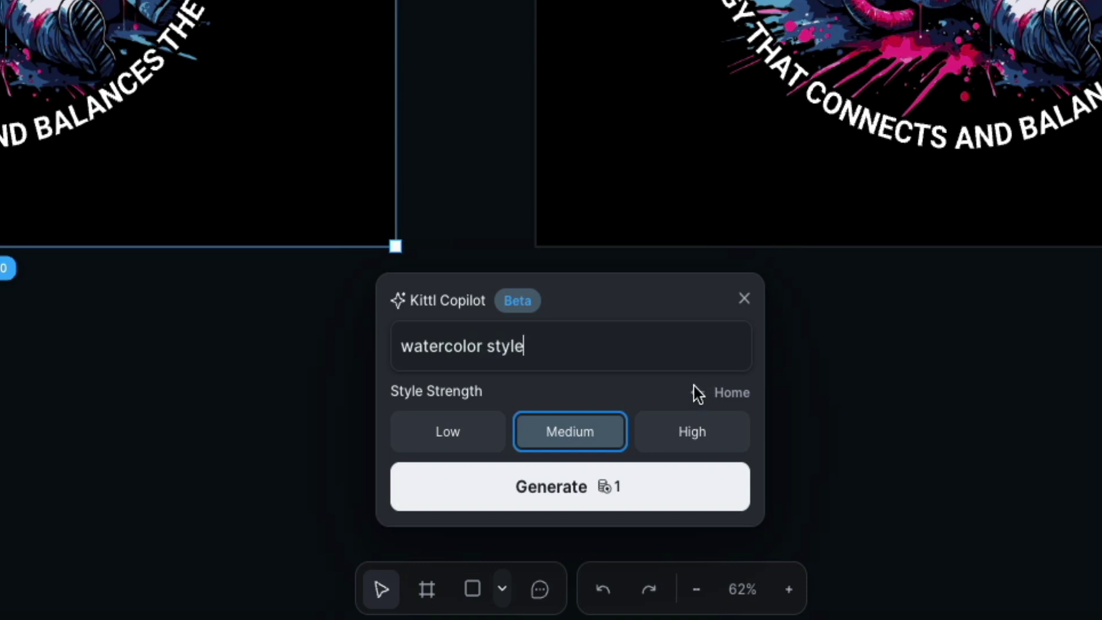
- Generate the Medium-strength watercolor restyle onto the Cosmic Flow 1 artboard
{"action": "left_click", "coordinate": [559, 488]}
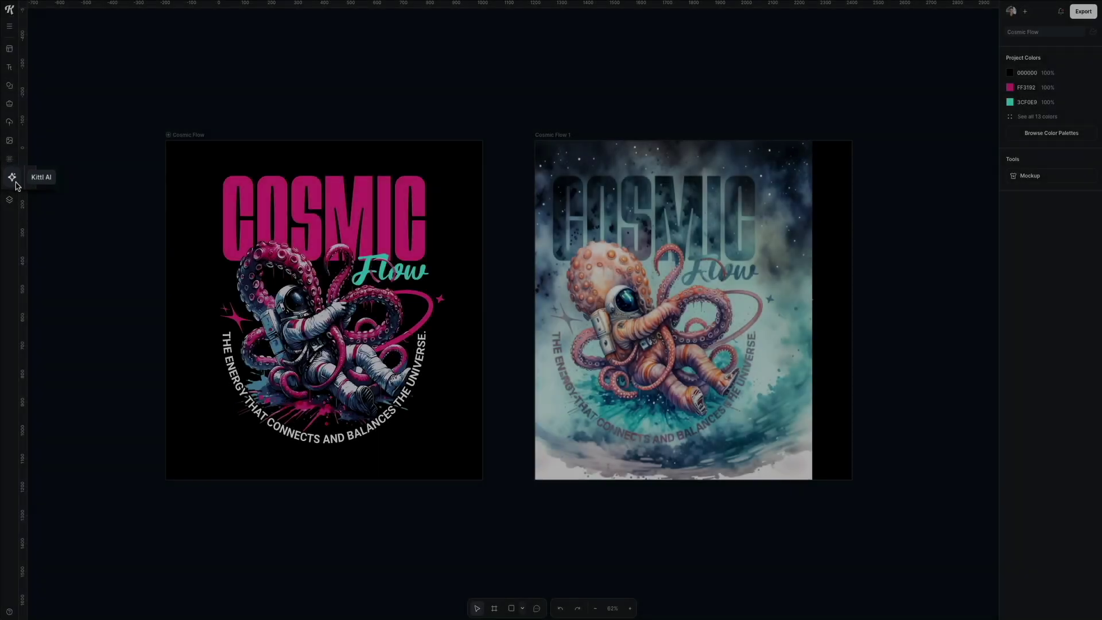
- Open the Design Generator, choose Poster, and describe it as 'A book titled The Big Thing'
{"action": "left_click", "coordinate": [13, 184]}
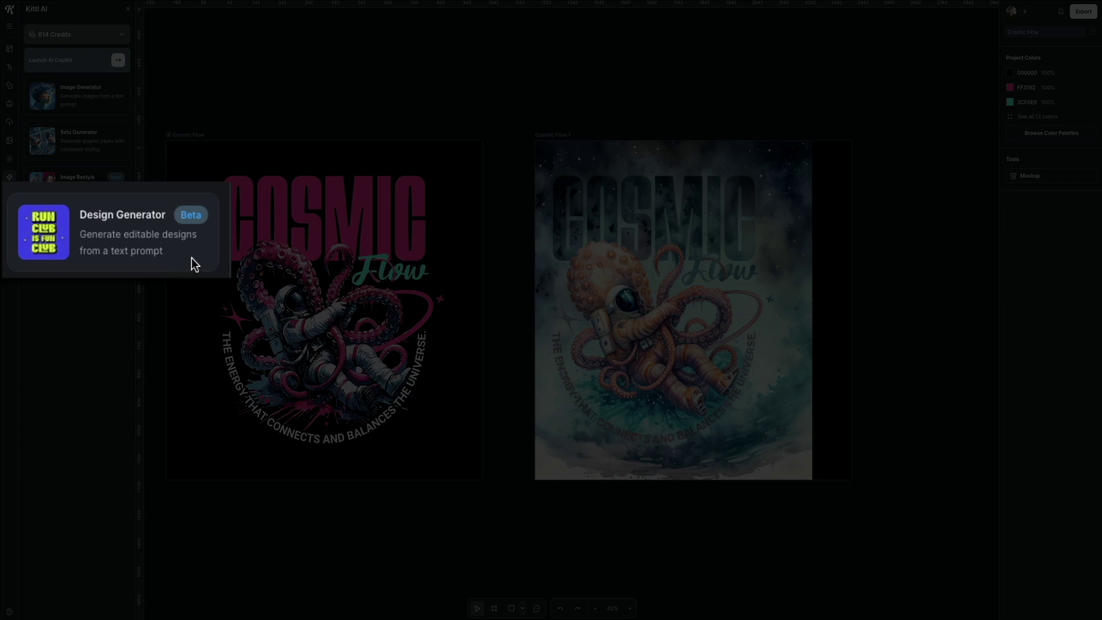
{"action": "left_click", "coordinate": [116, 246]}
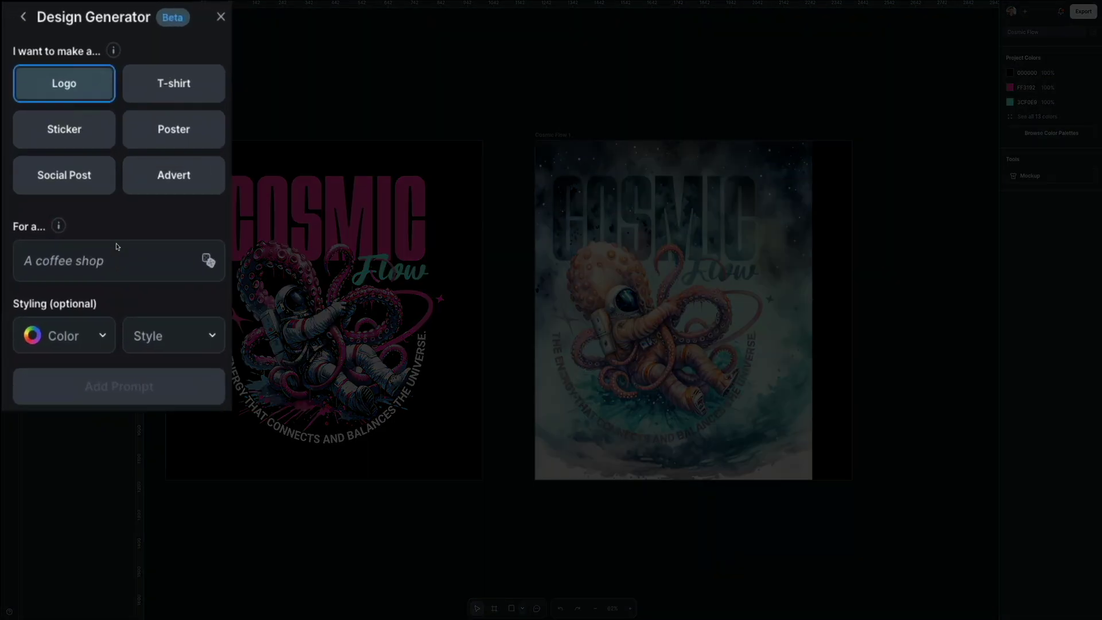
{"action": "left_click", "coordinate": [181, 135]}
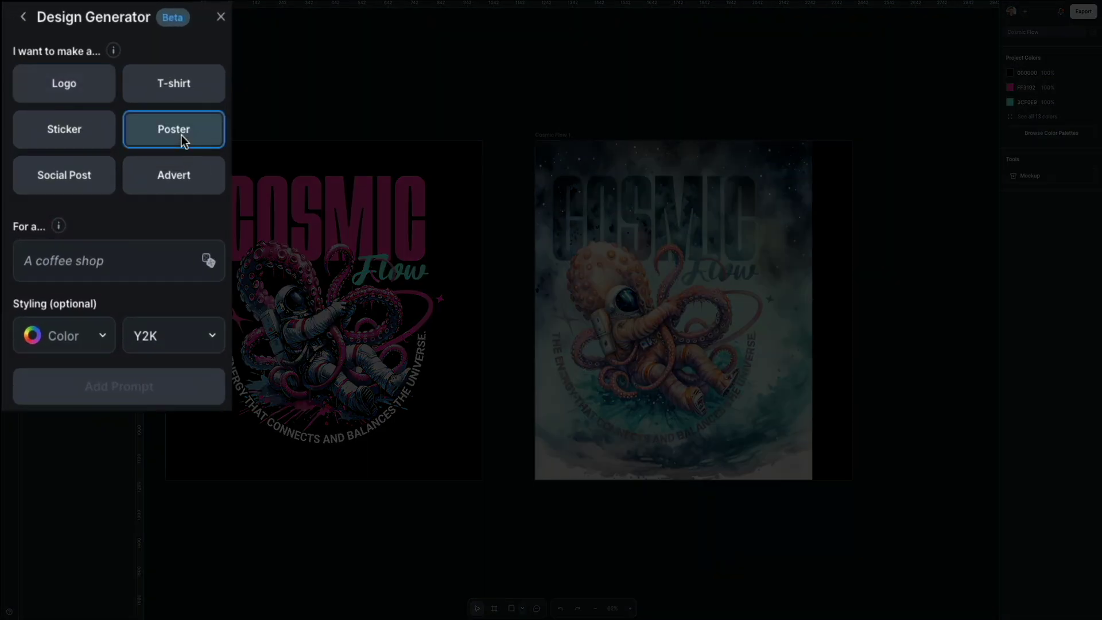
{"action": "left_click", "coordinate": [77, 264]}
{"action": "type", "text": "A book"}
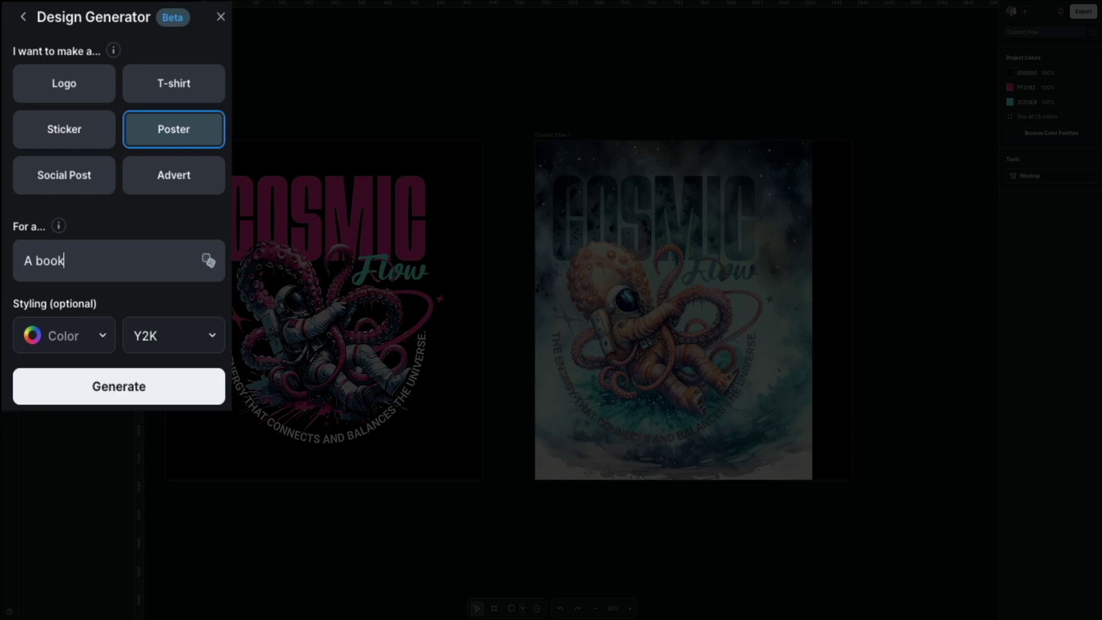
{"action": "type", "text": " titled The Big Thing"}
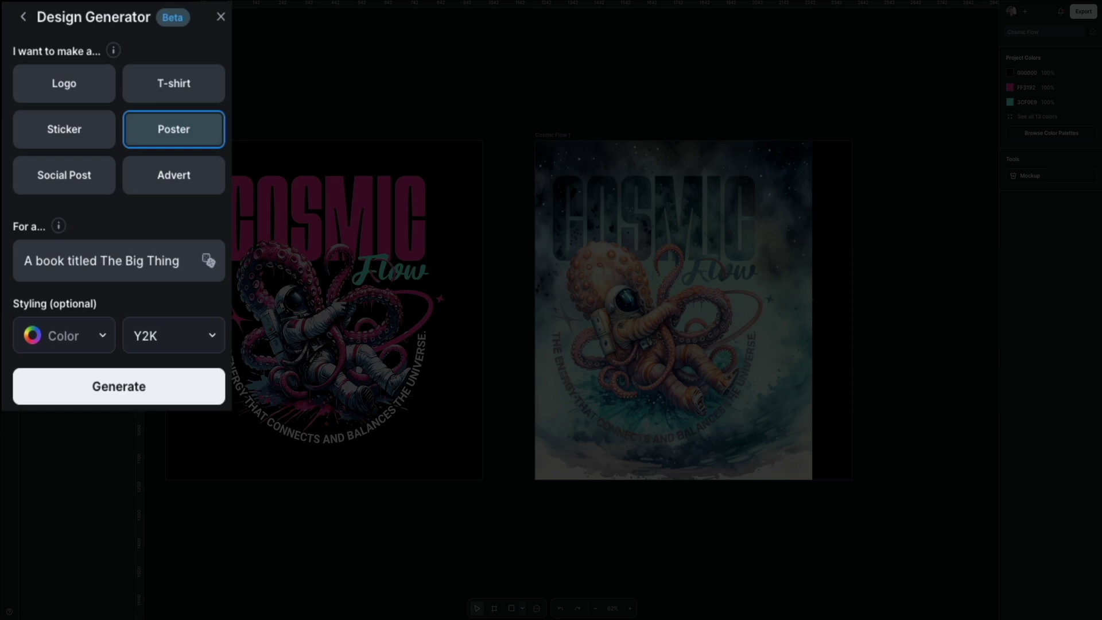
- Pick purple and green as the design colours and set the style to Vintage
{"action": "left_click", "coordinate": [107, 339]}
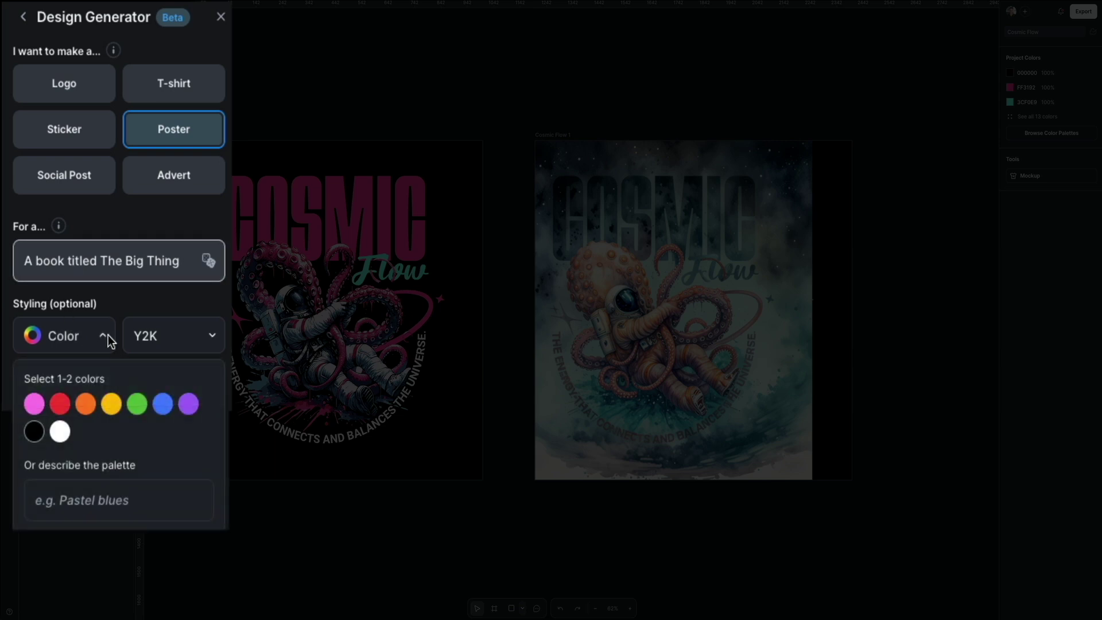
{"action": "left_click", "coordinate": [189, 404]}
{"action": "left_click", "coordinate": [138, 405]}
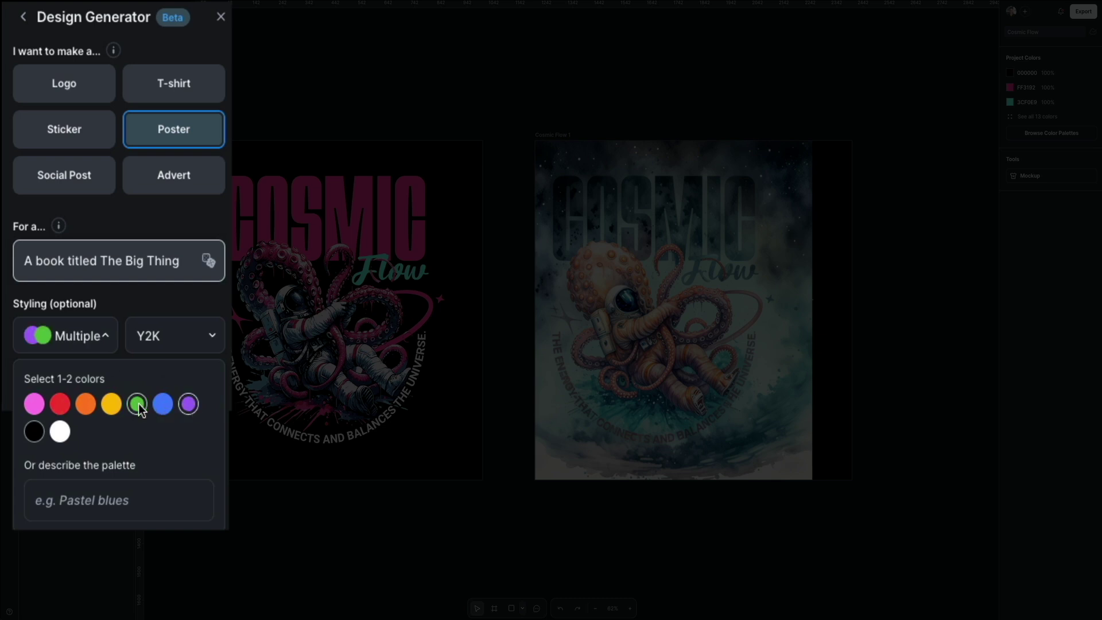
{"action": "left_click", "coordinate": [217, 336]}
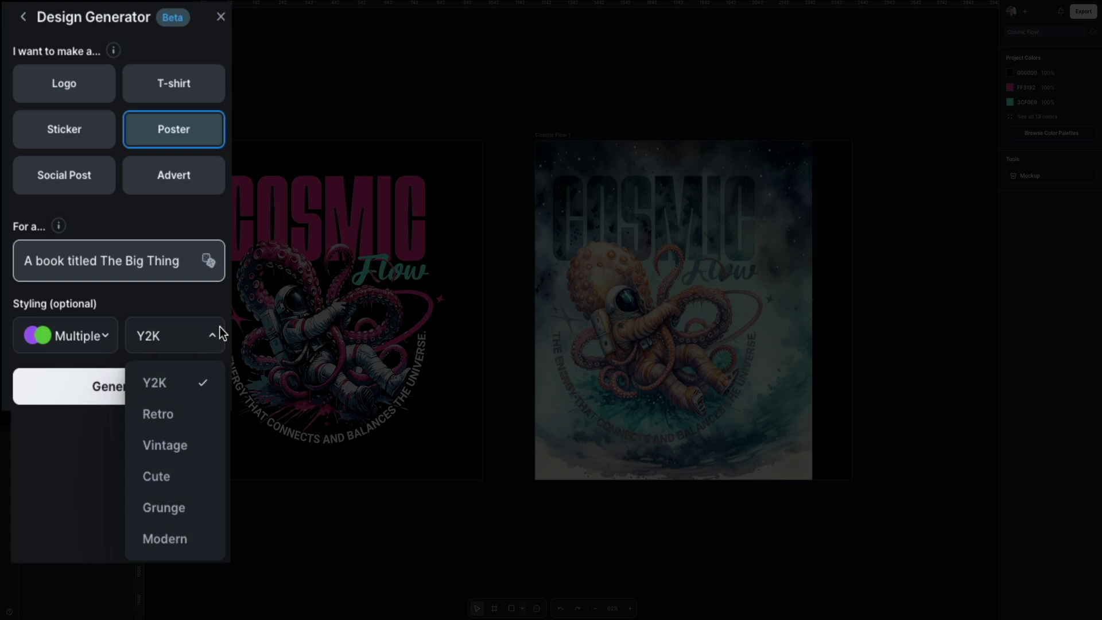
{"action": "left_click", "coordinate": [212, 446]}
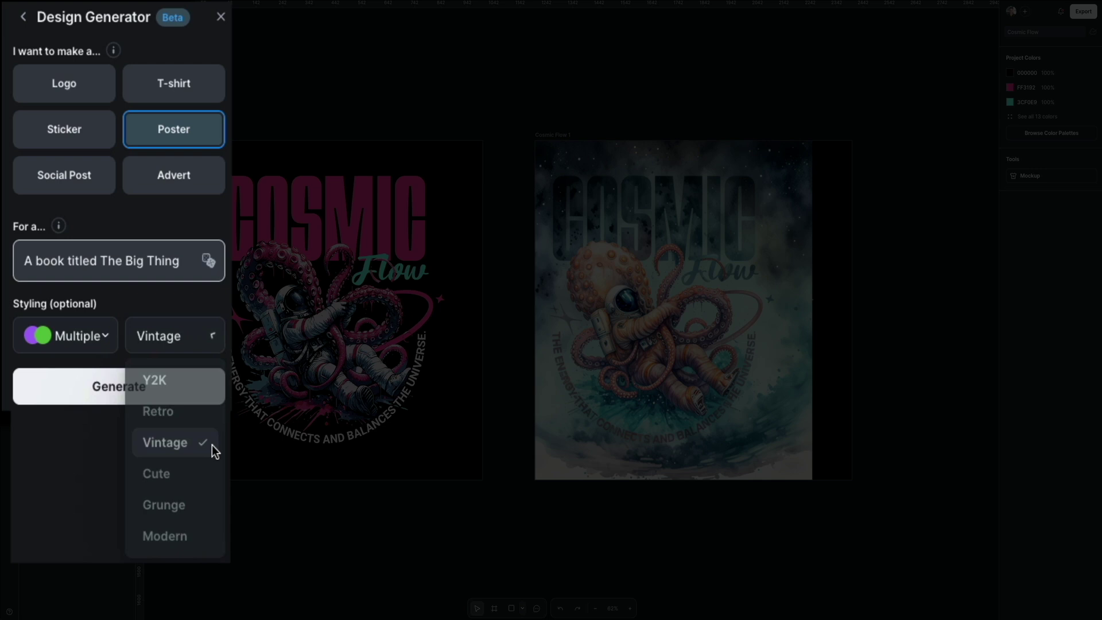
- Generate four poster designs and place the Excitement poster on the canvas
{"action": "left_click", "coordinate": [119, 395]}
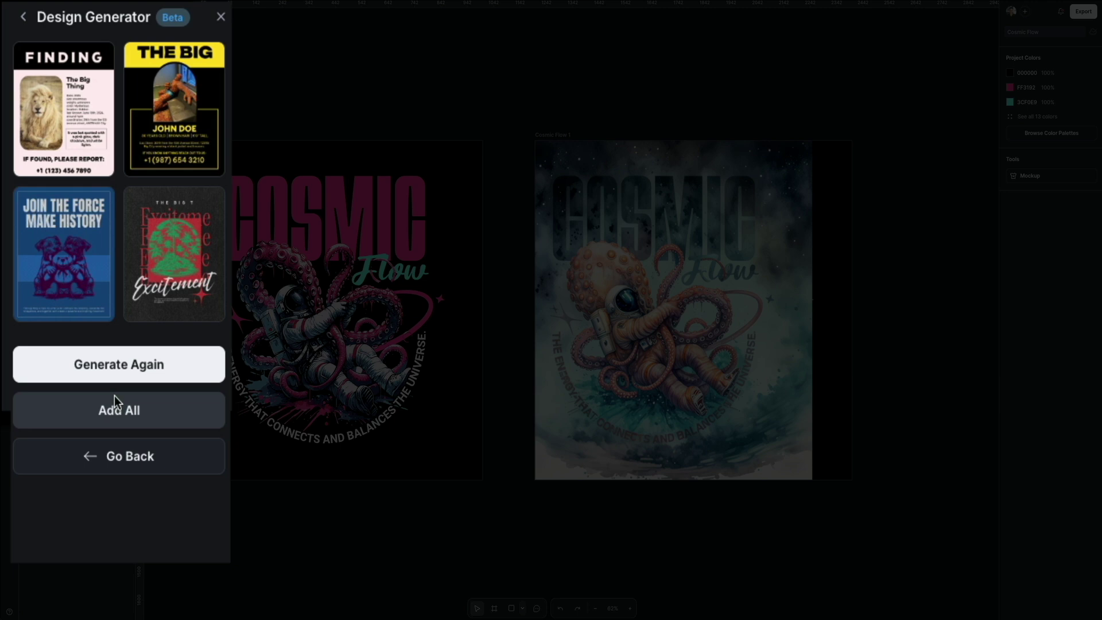
{"action": "left_click", "coordinate": [147, 312]}
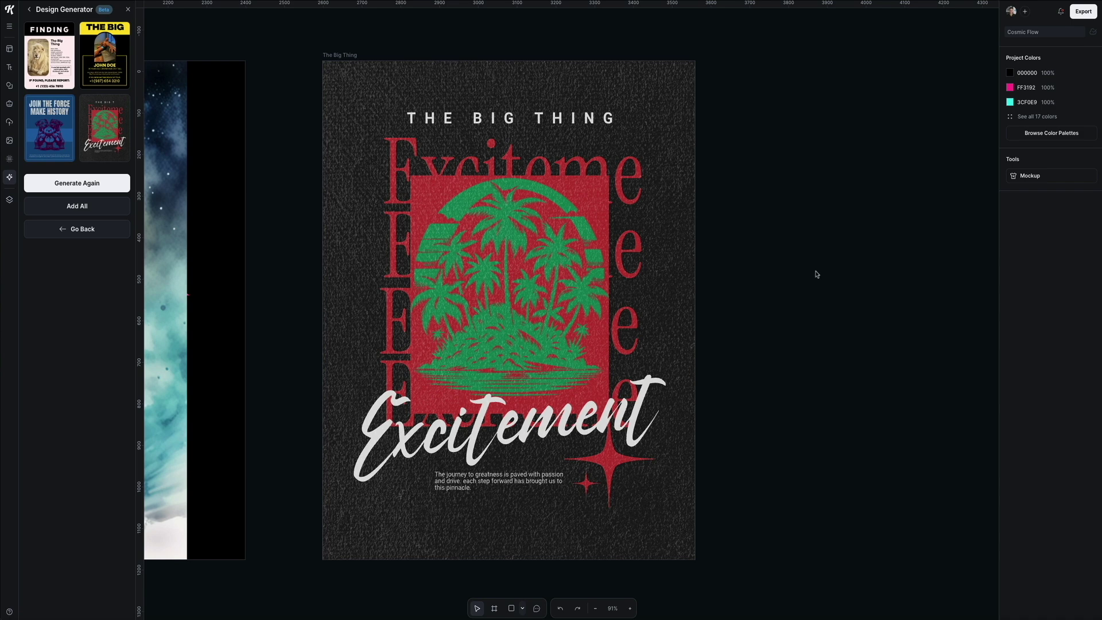
- Undo the placed Excitement poster, close the Design Generator, and fit all artboards into view
{"action": "left_click", "coordinate": [561, 608]}
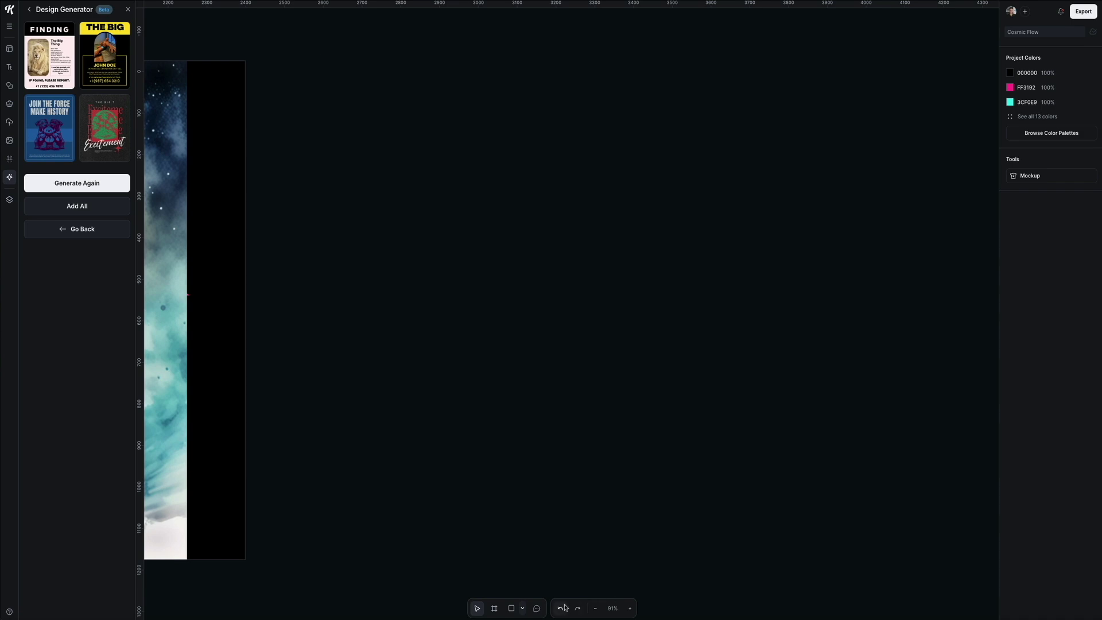
{"action": "left_click", "coordinate": [127, 9]}
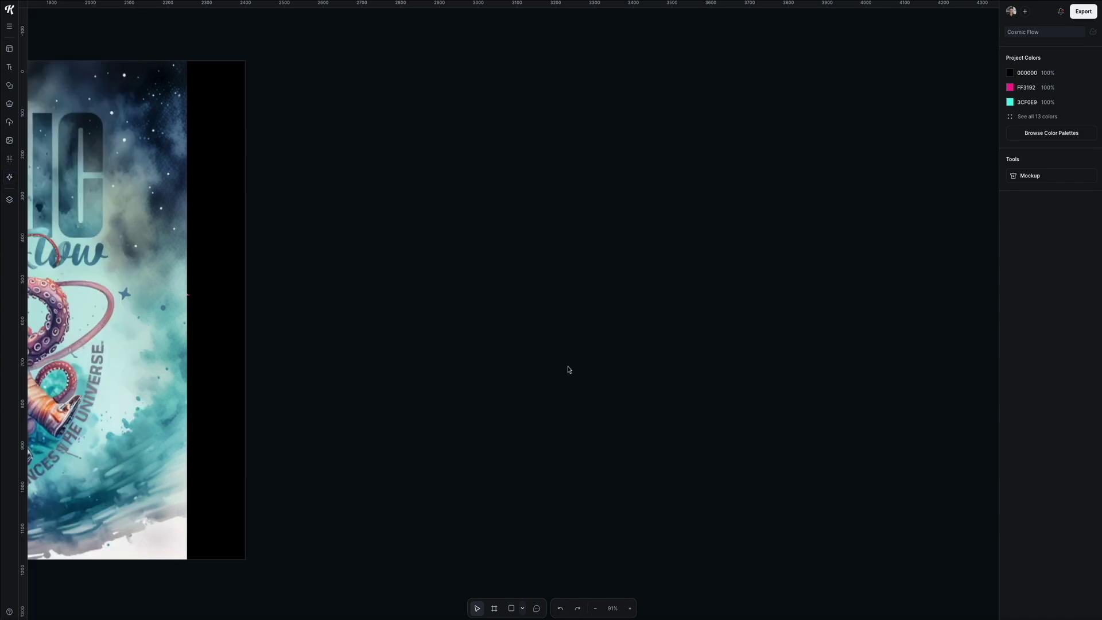
{"action": "left_click", "coordinate": [613, 608]}
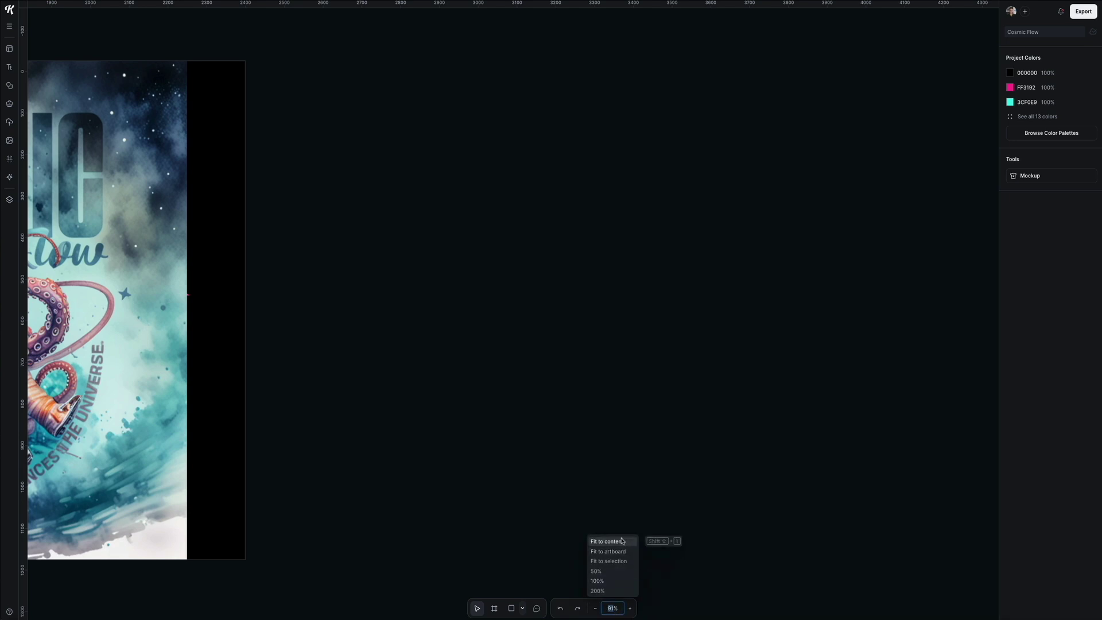
{"action": "left_click", "coordinate": [623, 541]}
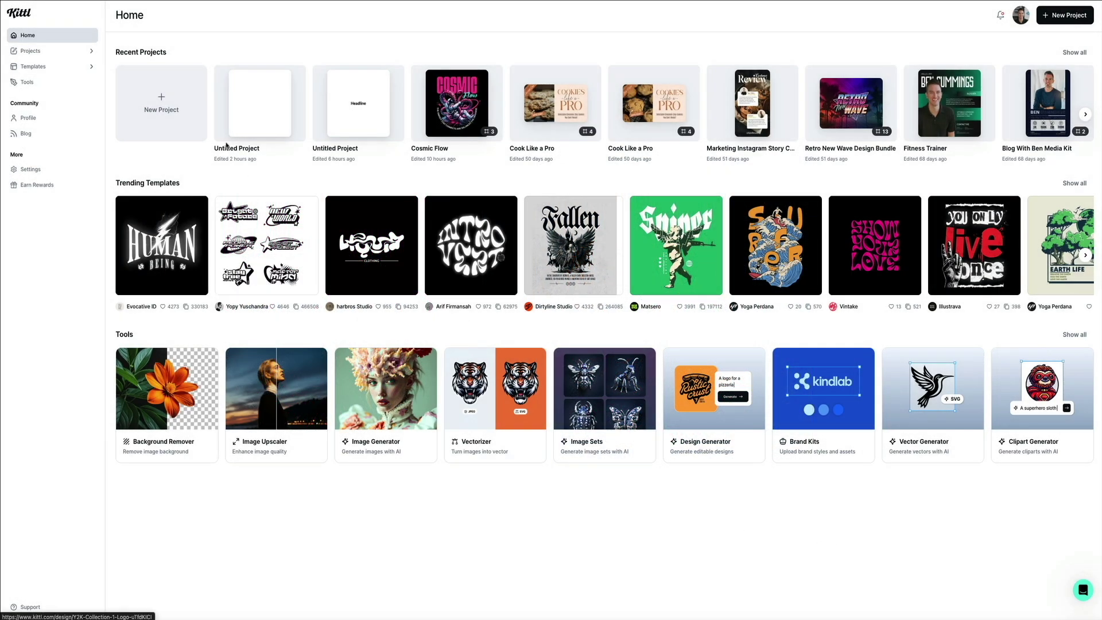
{"action": "left_click", "coordinate": [86, 52]}
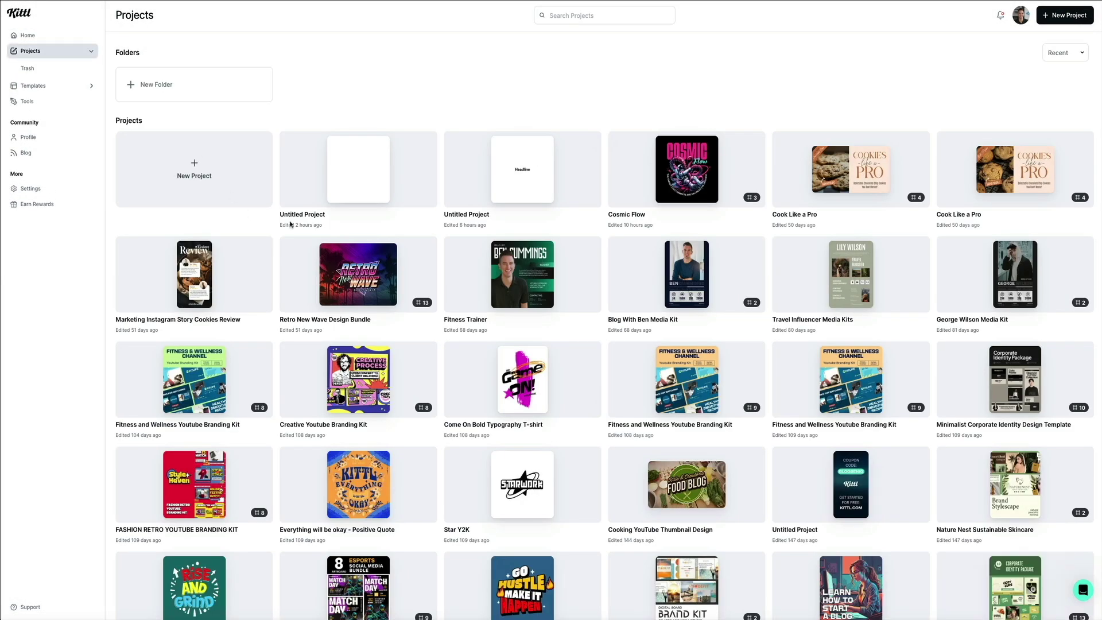
{"action": "scroll", "coordinate": [328, 237], "scroll_direction": "down", "scroll_amount": 3}
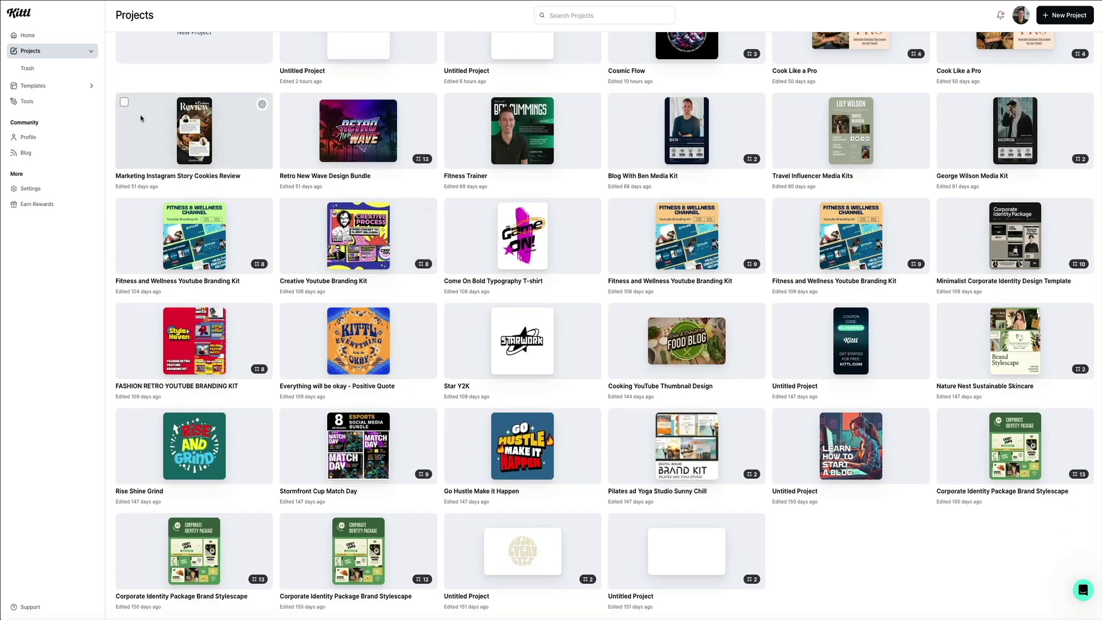
{"action": "left_click", "coordinate": [65, 86]}
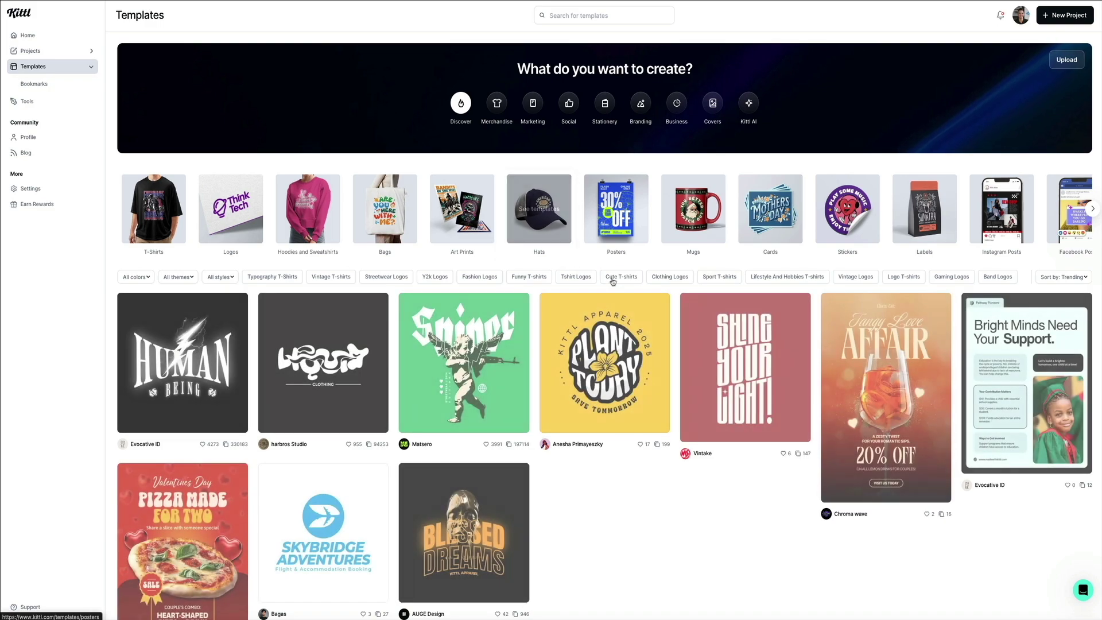
{"action": "scroll", "coordinate": [624, 285], "scroll_direction": "down", "scroll_amount": 2}
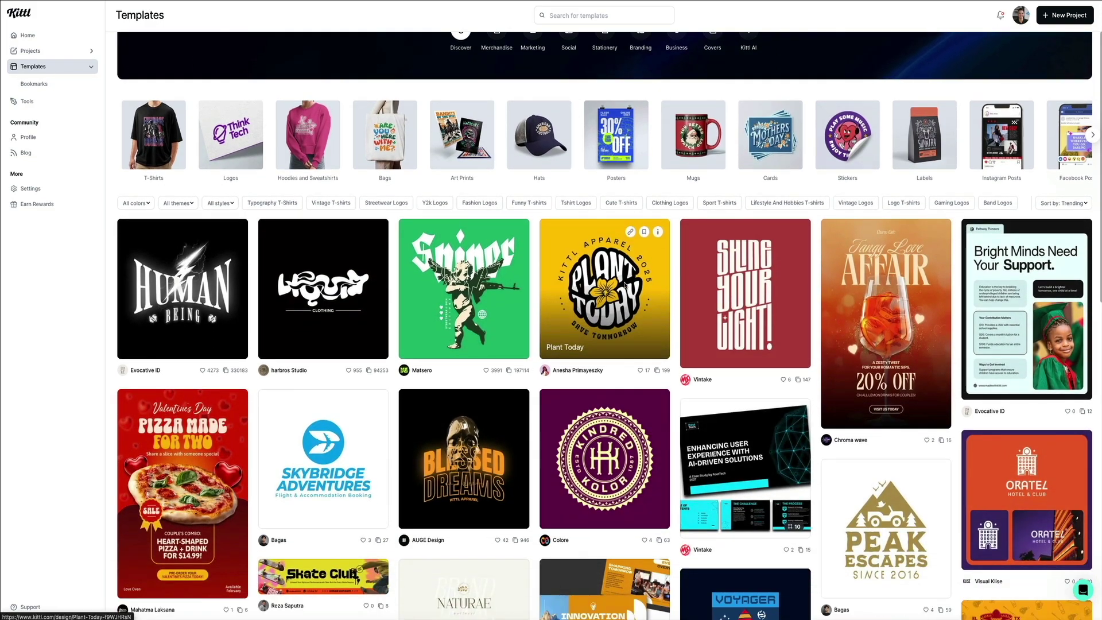
{"action": "scroll", "coordinate": [625, 285], "scroll_direction": "down", "scroll_amount": 2}
{"action": "scroll", "coordinate": [624, 281], "scroll_direction": "down", "scroll_amount": 6}
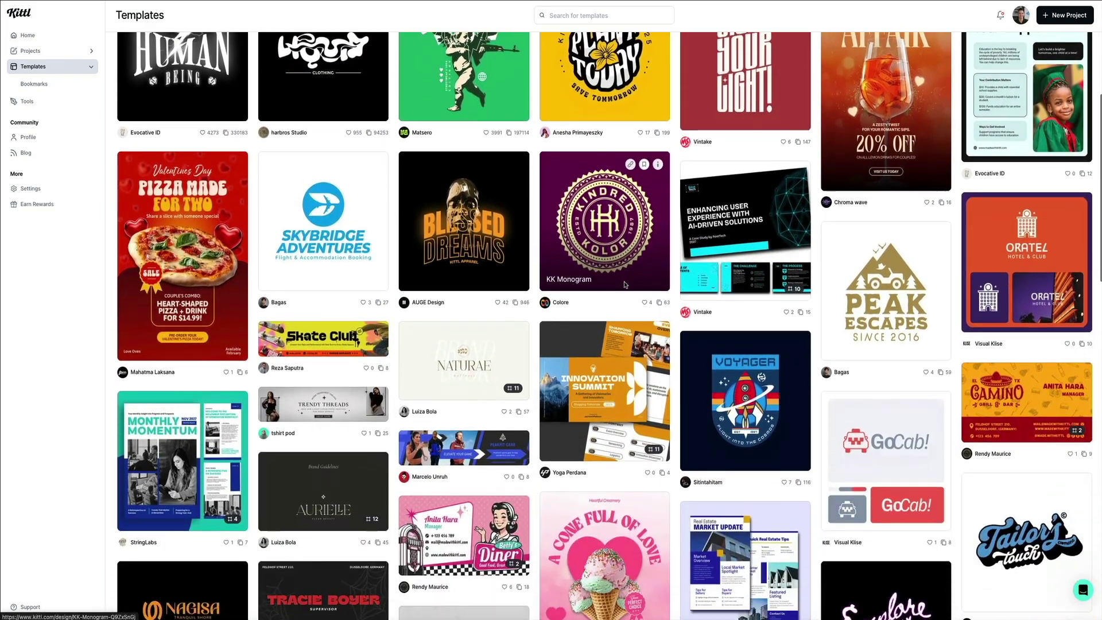
{"action": "scroll", "coordinate": [624, 286], "scroll_direction": "down", "scroll_amount": 7}
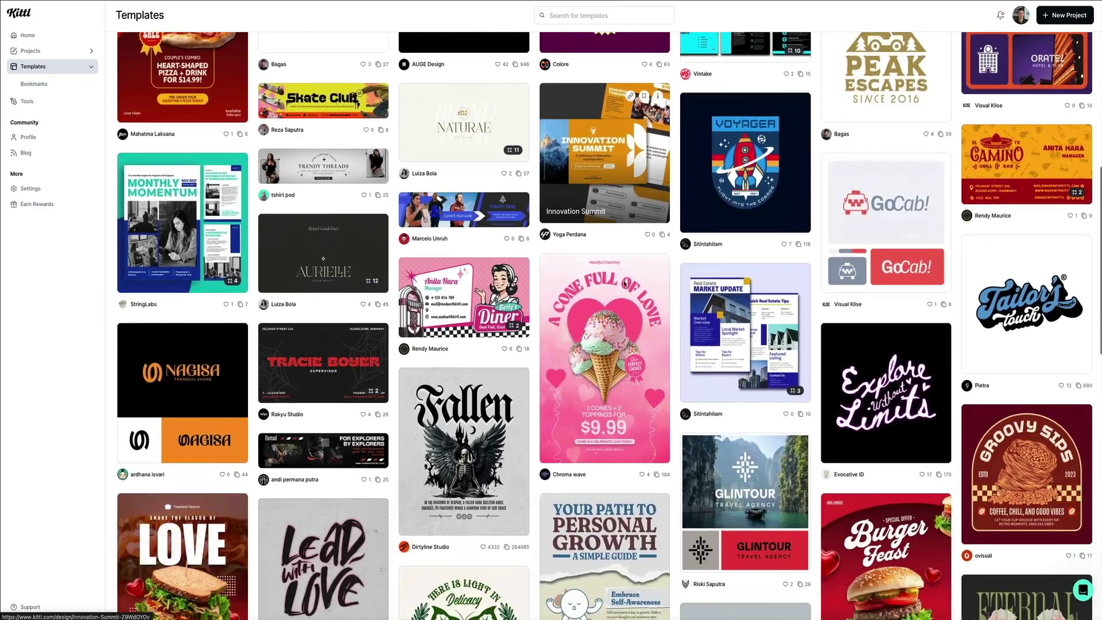
{"action": "scroll", "coordinate": [624, 283], "scroll_direction": "down", "scroll_amount": 10}
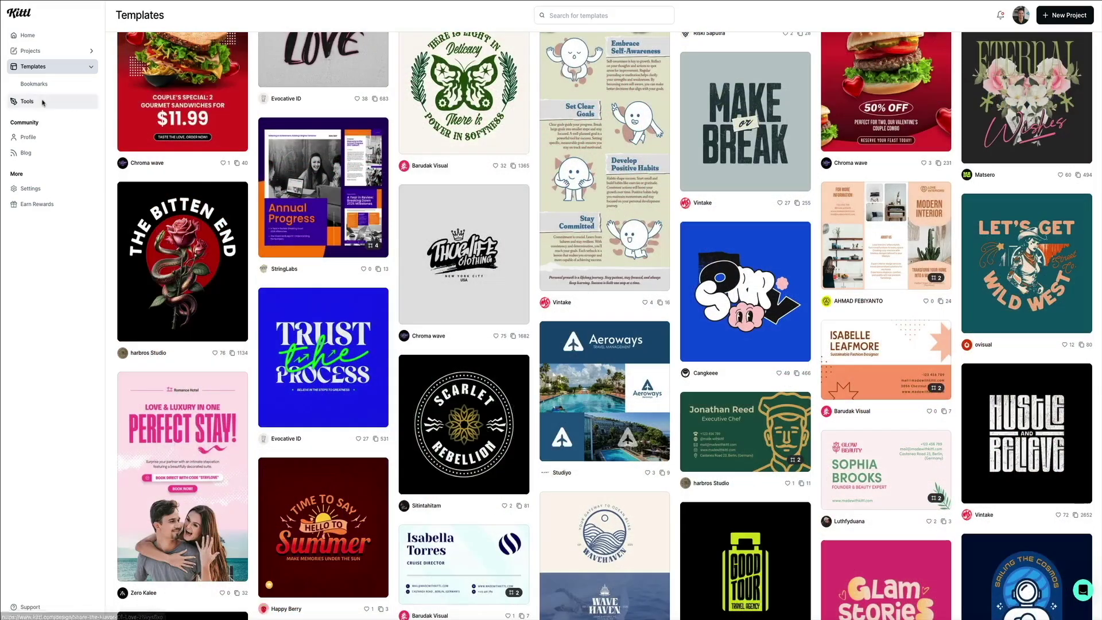
{"action": "left_click", "coordinate": [43, 102]}
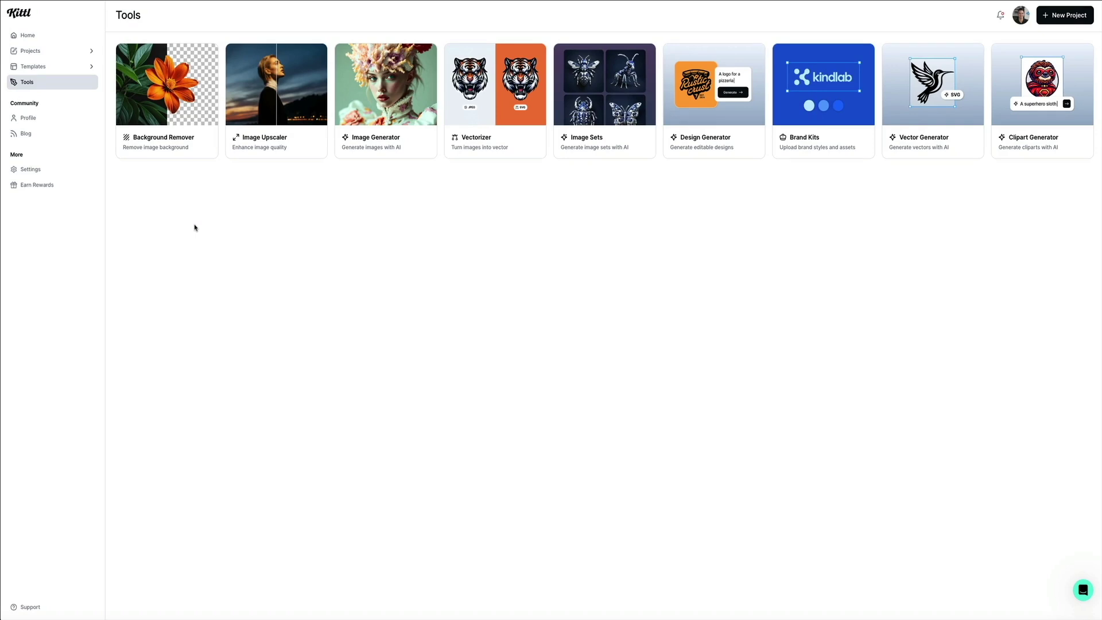
{"action": "left_click", "coordinate": [46, 37]}
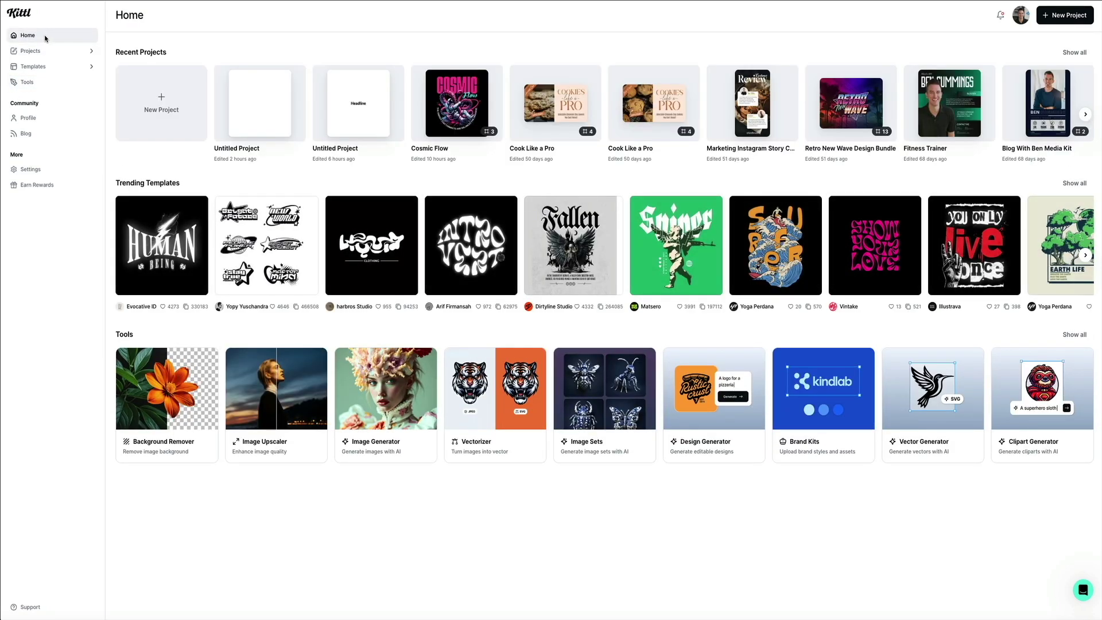